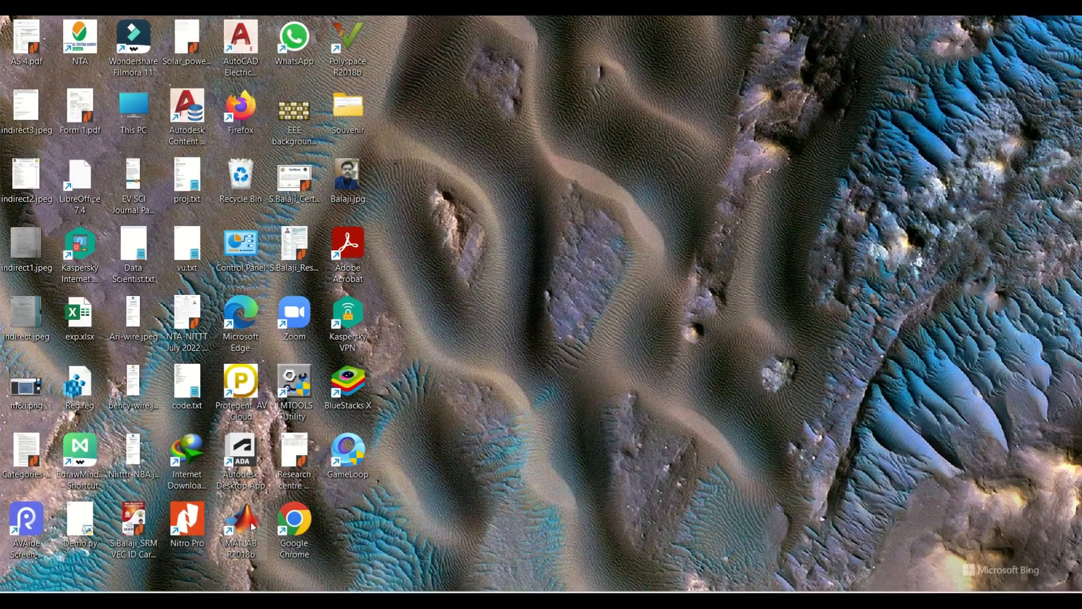
Launch MATLAB R2018b and bring up the Simulink Start Page
{"action": "double_click", "coordinate": [298, 477]}
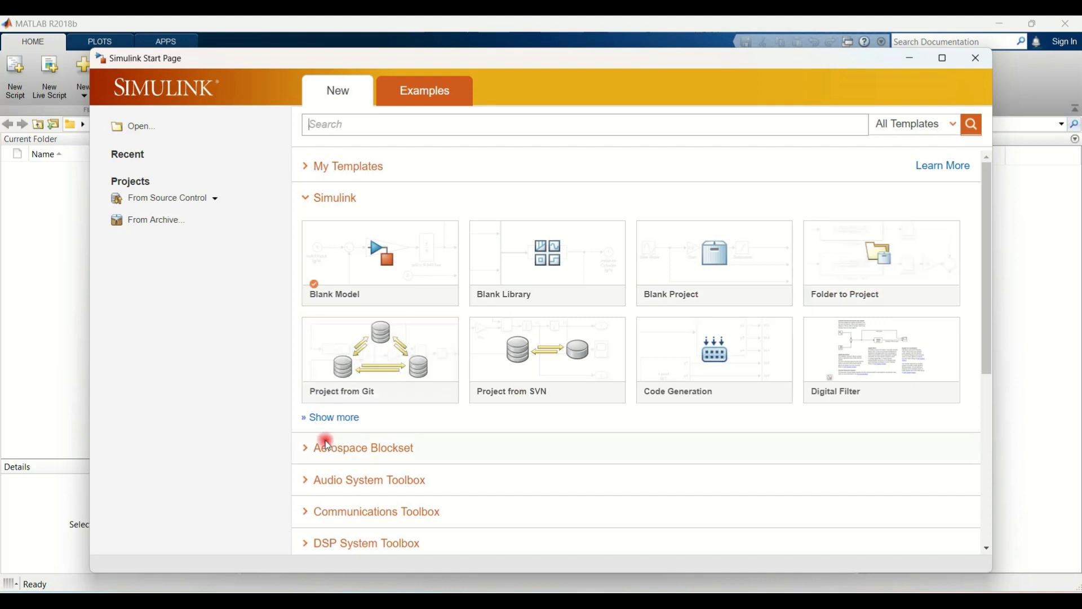
Examine the model templates offered for Aerospace, Audio System, Communications, DSP System, Embedded Coder and HDL Coder
{"action": "scroll", "coordinate": [314, 456], "scroll_direction": "down", "scroll_amount": 5}
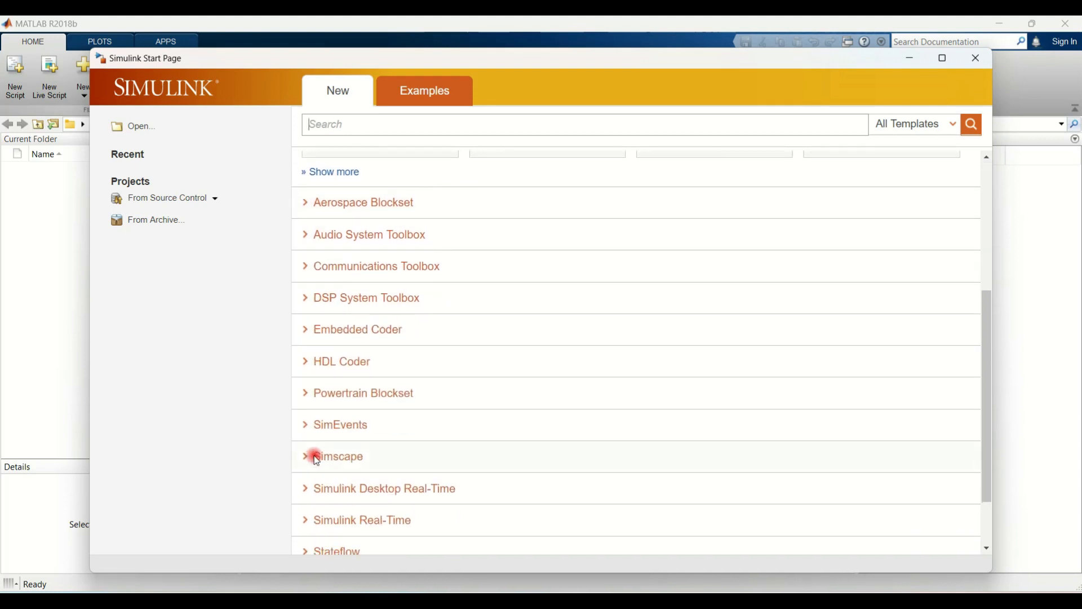
{"action": "left_click", "coordinate": [306, 203]}
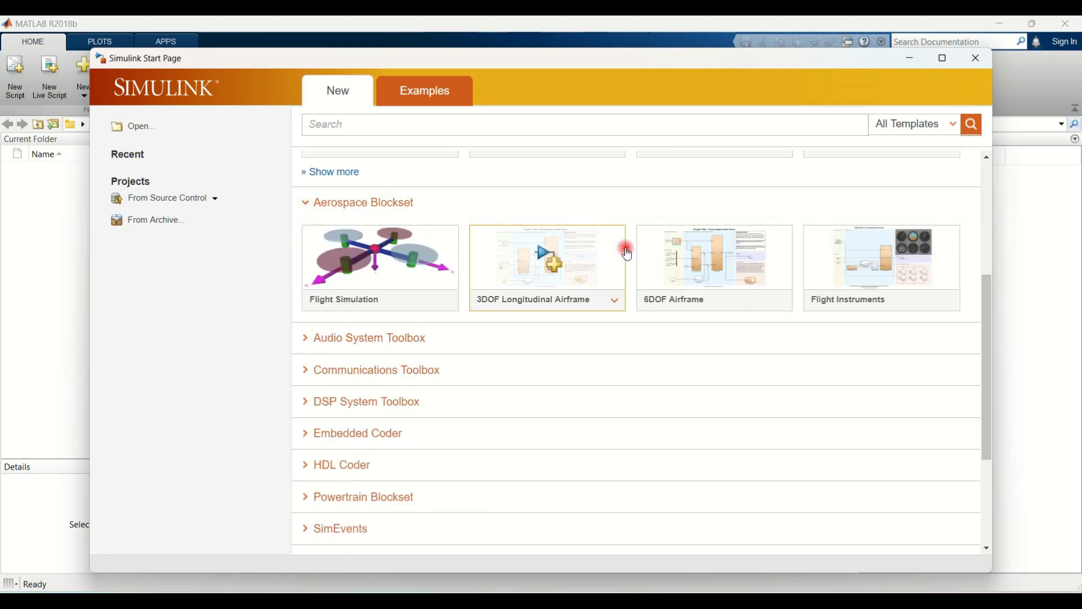
{"action": "left_click", "coordinate": [306, 337]}
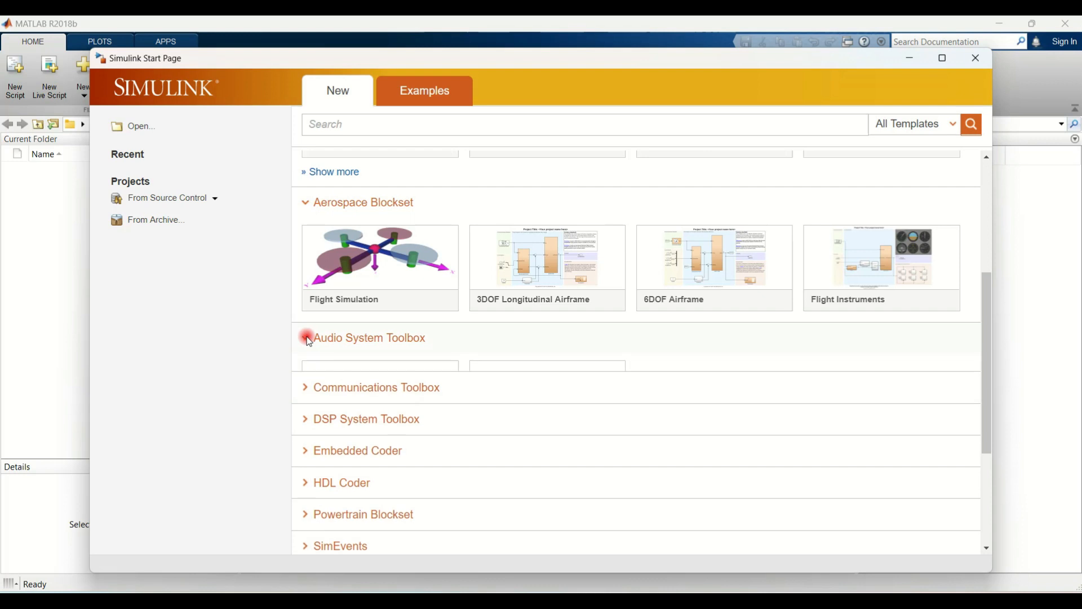
{"action": "scroll", "coordinate": [308, 340], "scroll_direction": "down", "scroll_amount": 3}
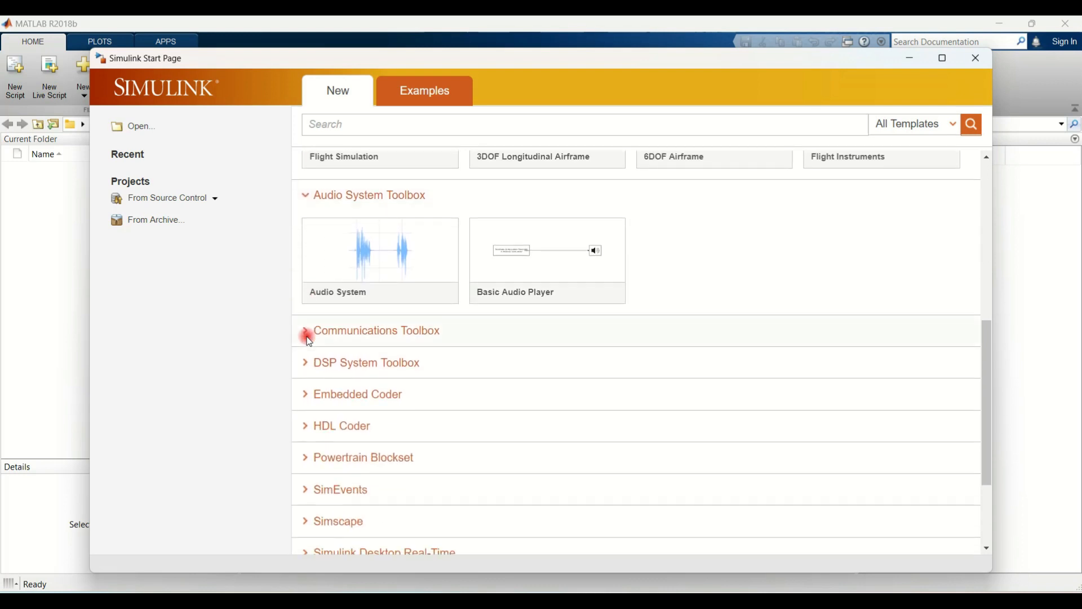
{"action": "left_click", "coordinate": [306, 332]}
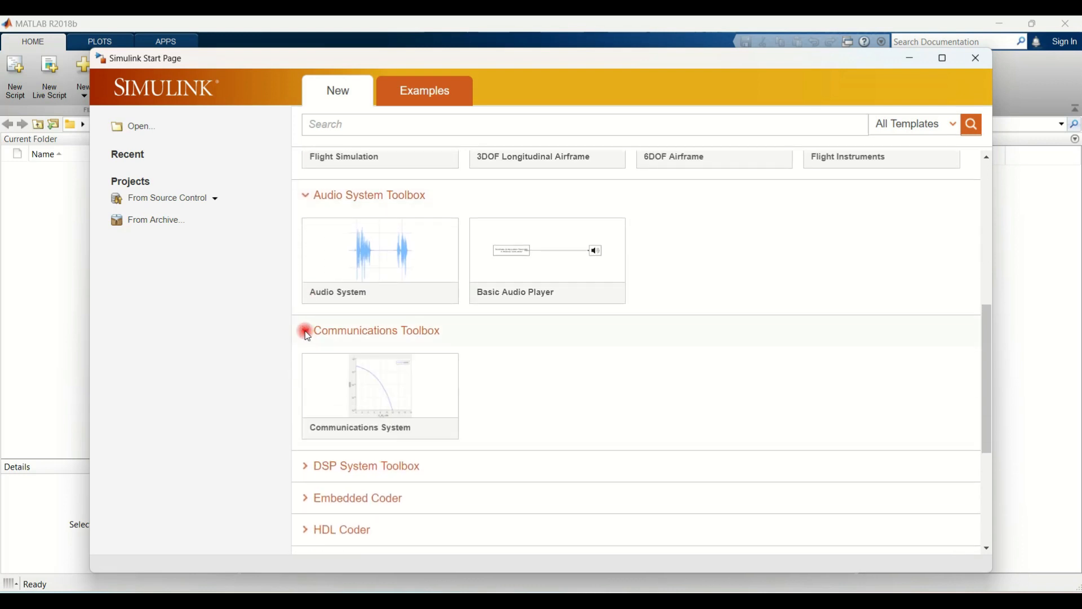
{"action": "scroll", "coordinate": [308, 337], "scroll_direction": "down", "scroll_amount": 5}
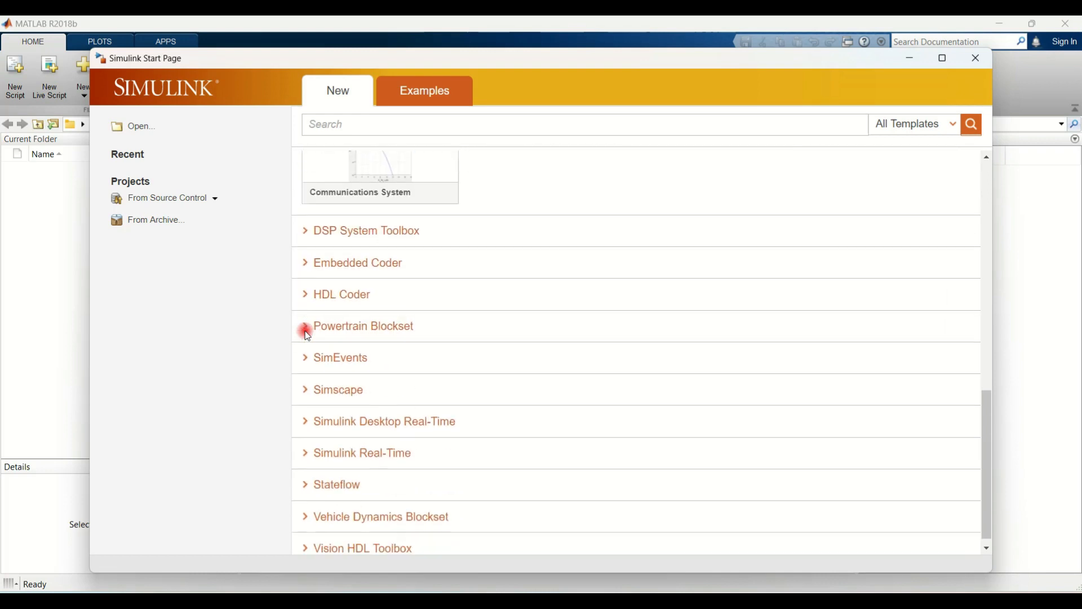
{"action": "left_click", "coordinate": [307, 235]}
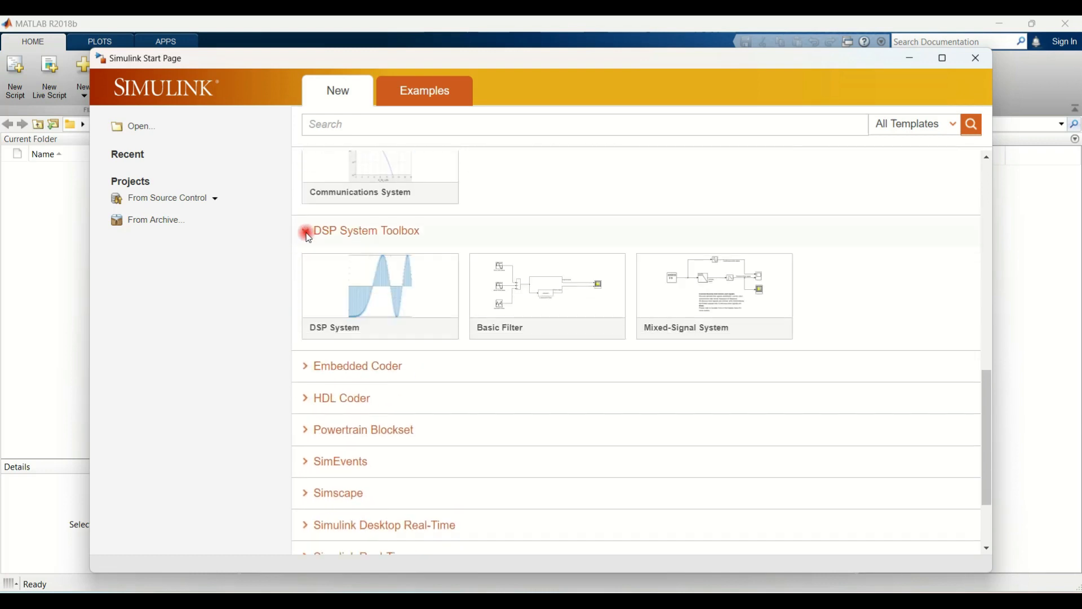
{"action": "left_click", "coordinate": [304, 366]}
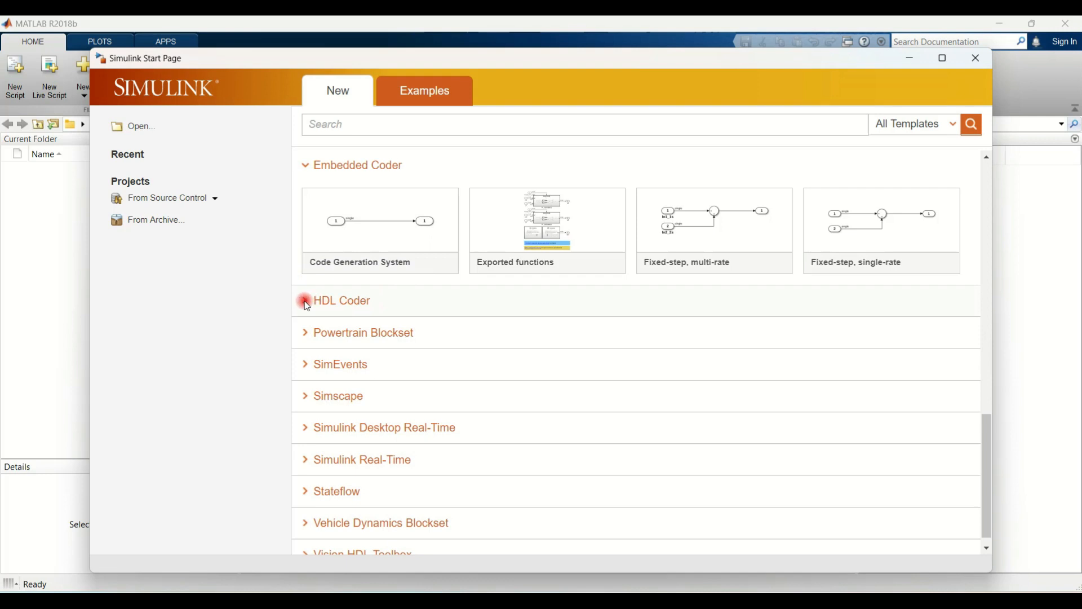
{"action": "left_click", "coordinate": [305, 302]}
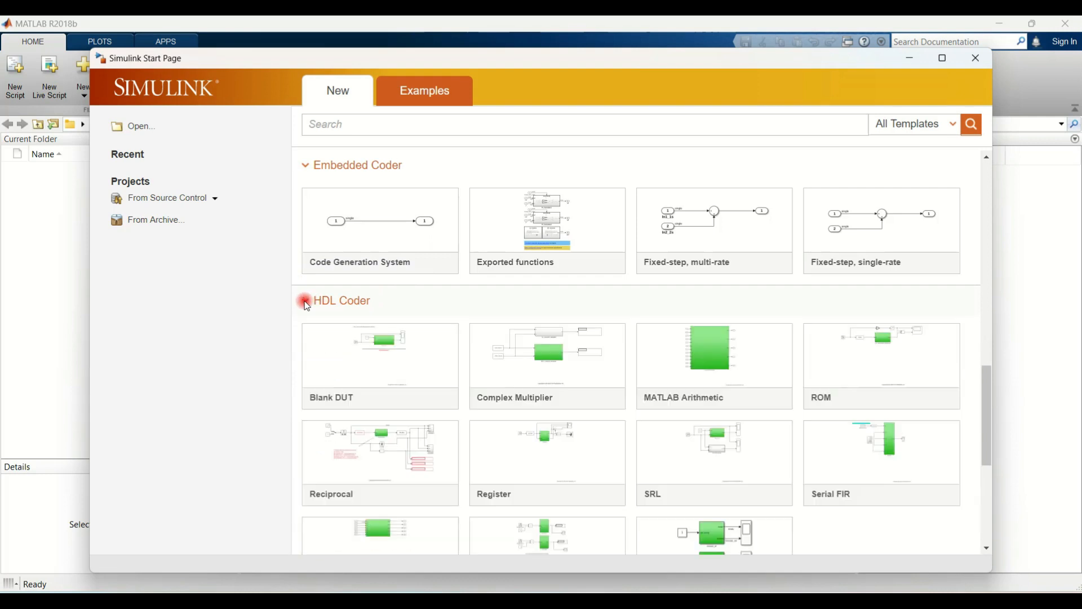
{"action": "scroll", "coordinate": [305, 305], "scroll_direction": "up", "scroll_amount": 2}
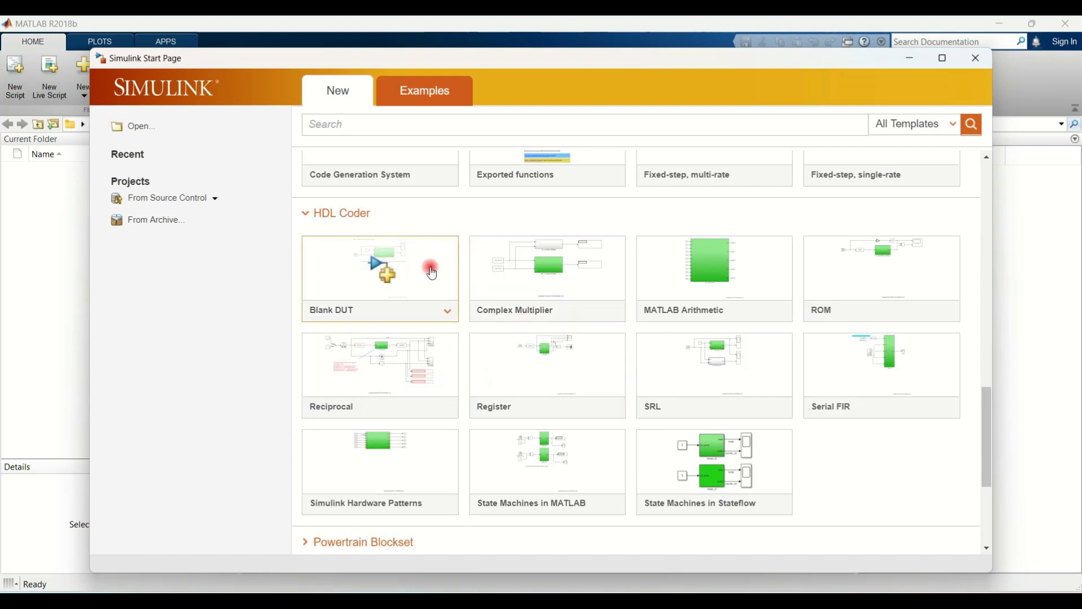
Examine the model templates offered for Powertrain Blockset, SimEvents and Simscape
{"action": "scroll", "coordinate": [478, 378], "scroll_direction": "down", "scroll_amount": 5}
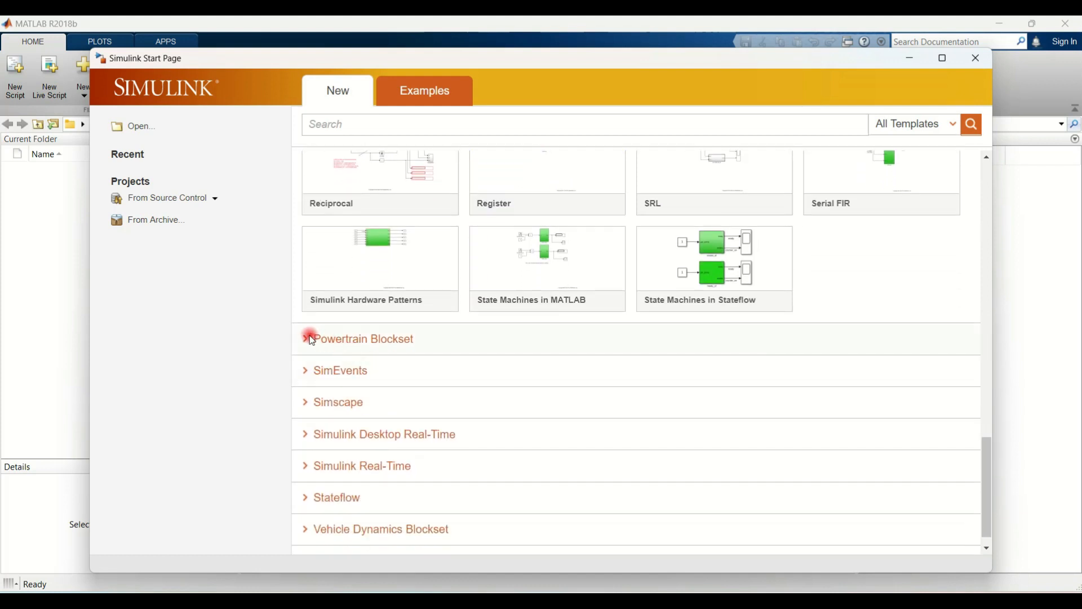
{"action": "left_click", "coordinate": [309, 339]}
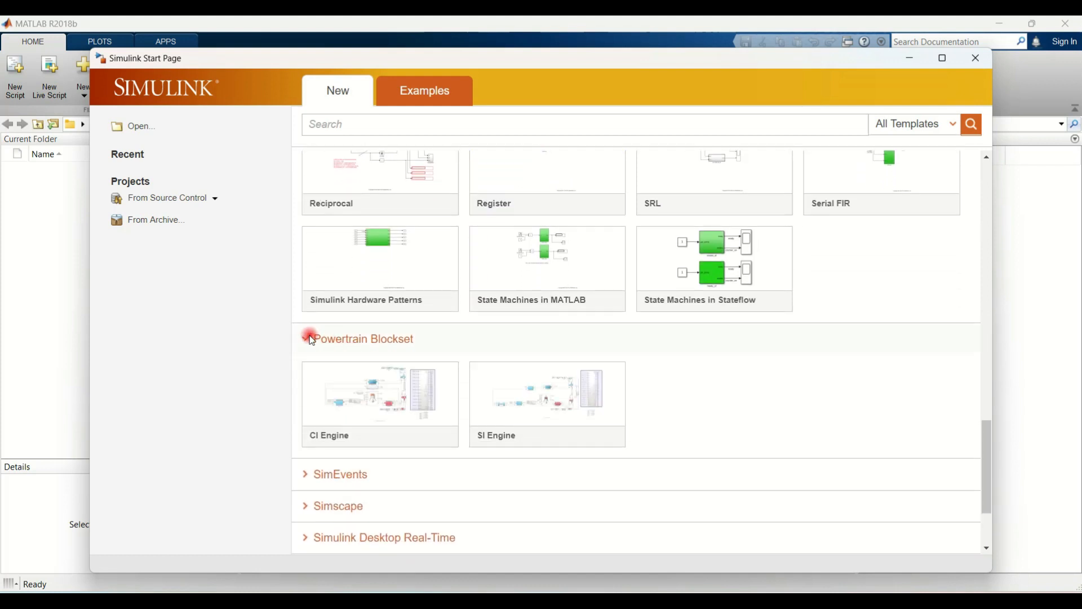
{"action": "scroll", "coordinate": [311, 340], "scroll_direction": "down", "scroll_amount": 3}
{"action": "left_click", "coordinate": [305, 348]}
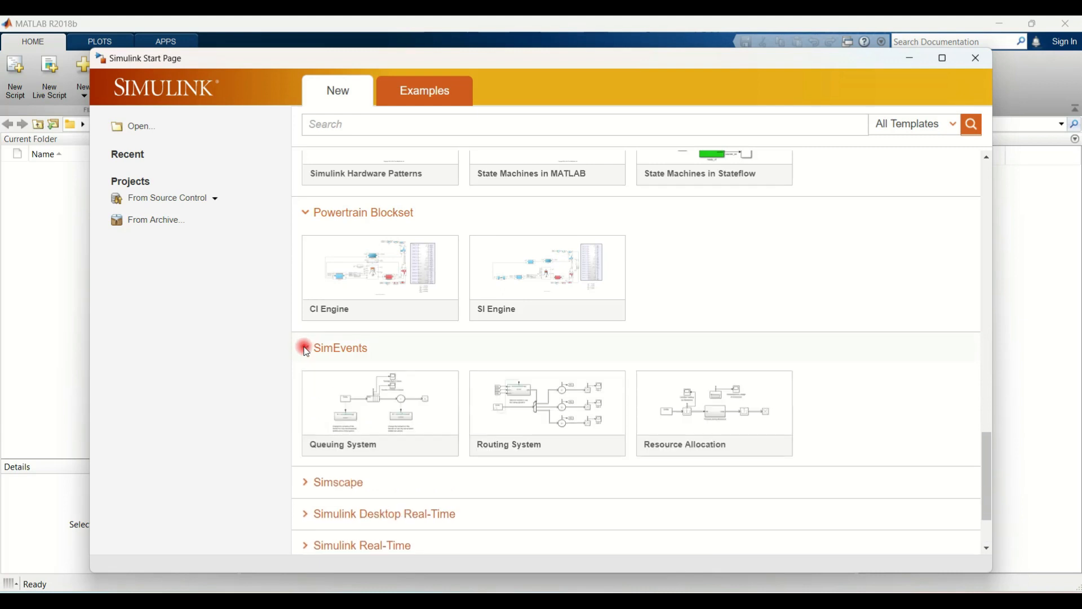
{"action": "scroll", "coordinate": [305, 349], "scroll_direction": "down", "scroll_amount": 3}
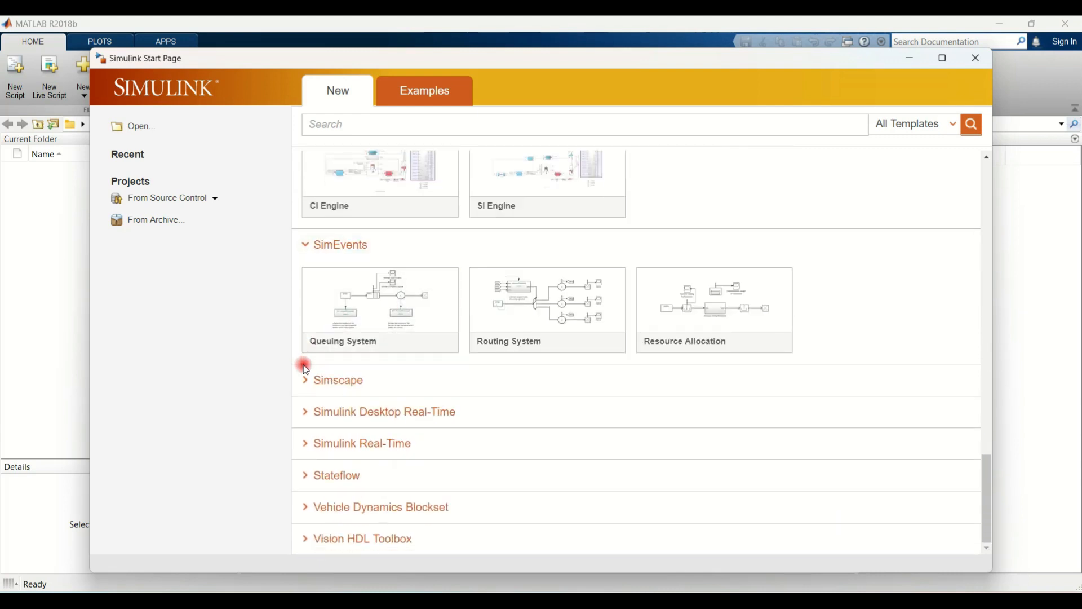
{"action": "left_click", "coordinate": [303, 386]}
{"action": "scroll", "coordinate": [303, 386], "scroll_direction": "down", "scroll_amount": 6}
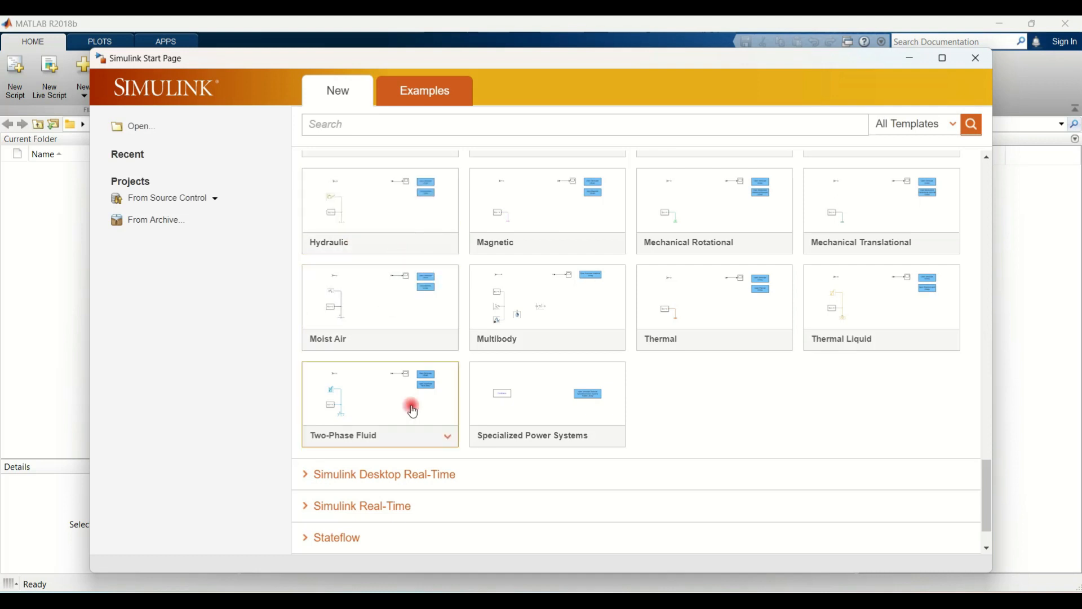
Examine the model templates for Simulink Desktop Real-Time, Simulink Real-Time, Stateflow, Vehicle Dynamics Blockset and Vision HDL Toolbox
{"action": "left_click", "coordinate": [307, 475]}
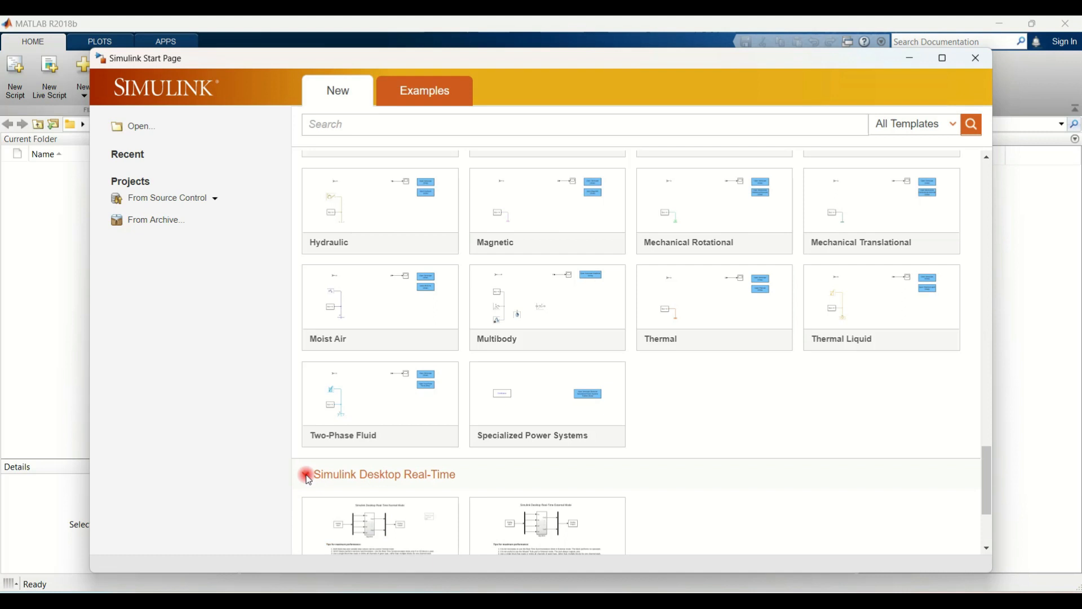
{"action": "scroll", "coordinate": [308, 477], "scroll_direction": "down", "scroll_amount": 3}
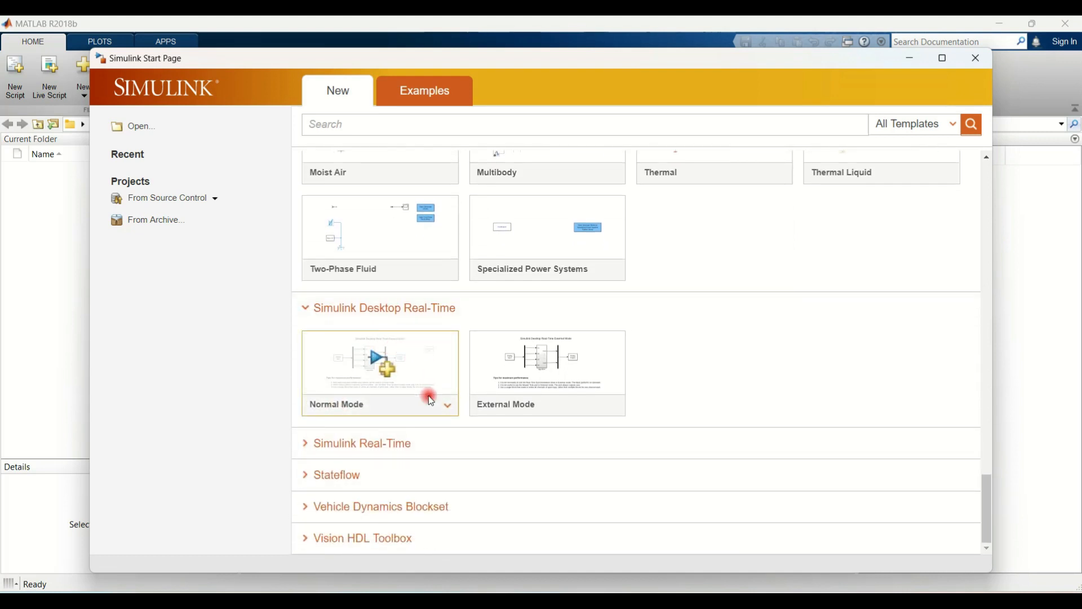
{"action": "left_click", "coordinate": [304, 448]}
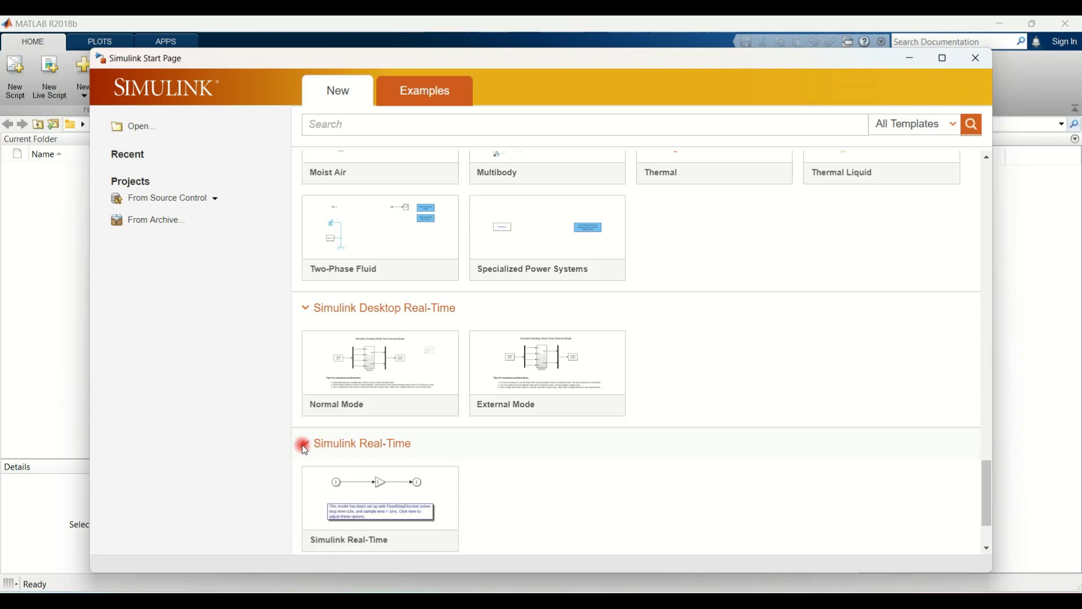
{"action": "scroll", "coordinate": [305, 448], "scroll_direction": "down", "scroll_amount": 3}
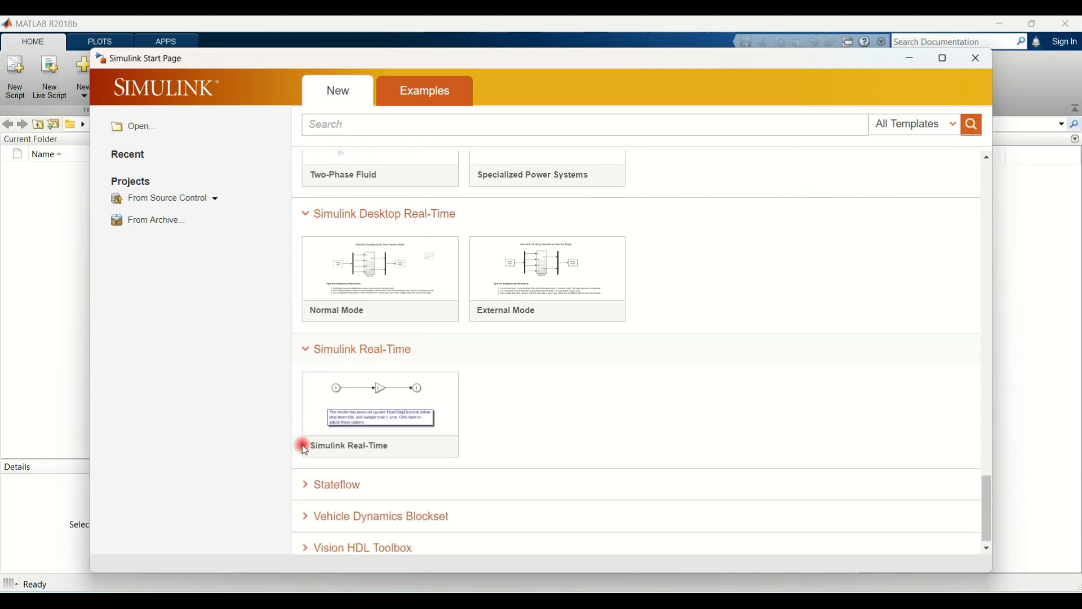
{"action": "left_click", "coordinate": [304, 475]}
{"action": "scroll", "coordinate": [302, 470], "scroll_direction": "down", "scroll_amount": 6}
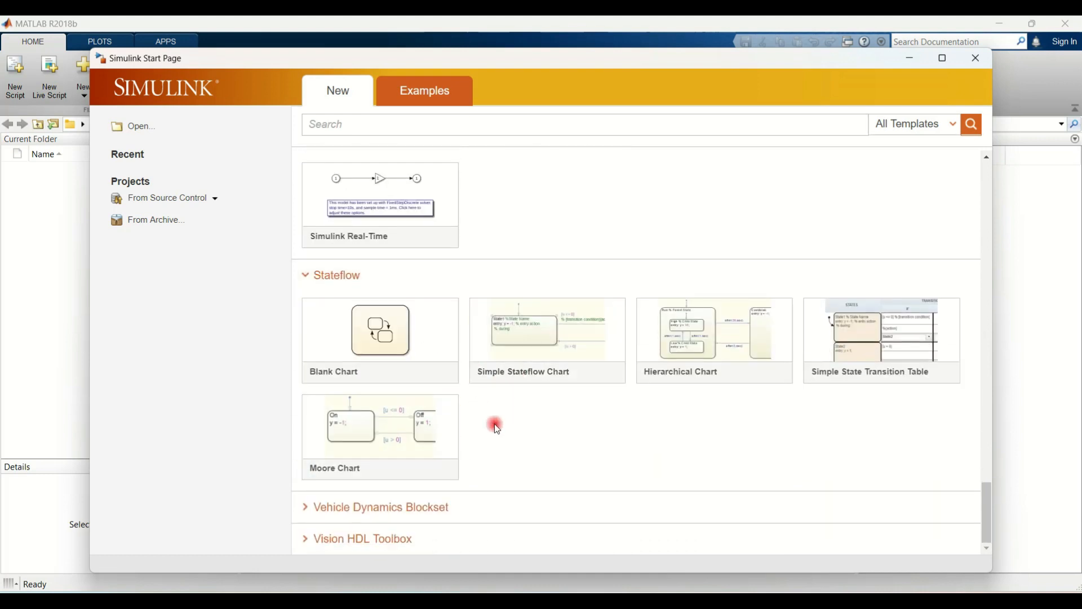
{"action": "left_click", "coordinate": [307, 507]}
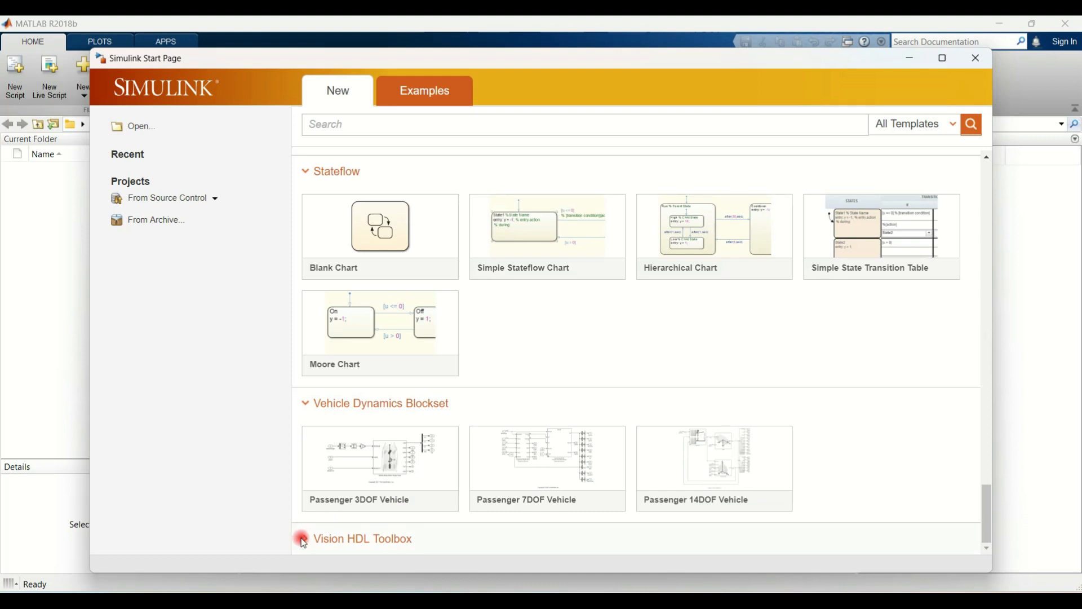
{"action": "scroll", "coordinate": [303, 542], "scroll_direction": "down", "scroll_amount": 3}
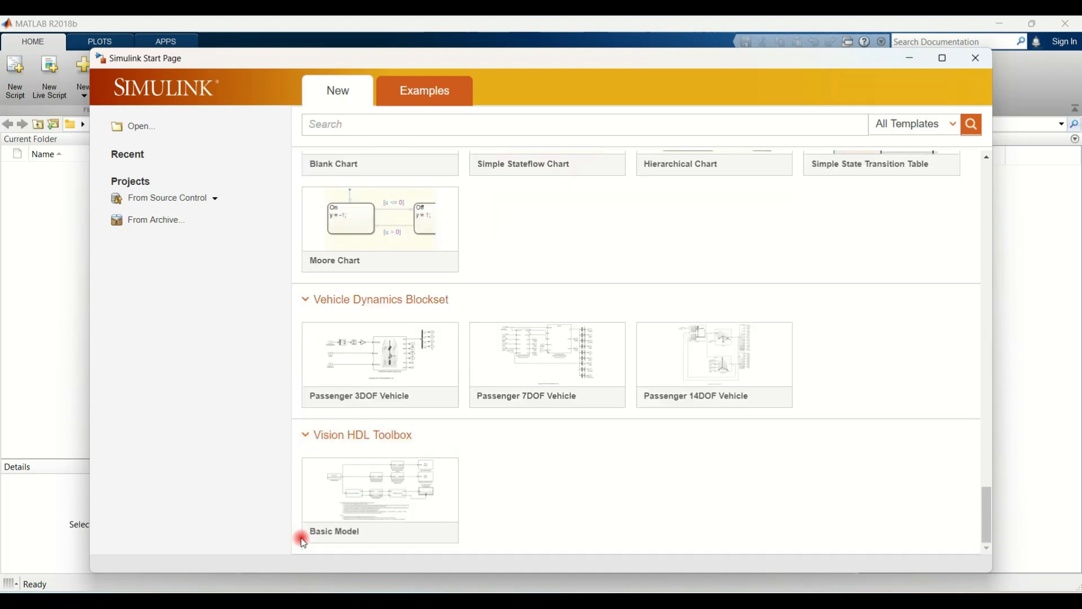
Create a new model from the Blank Model template and maximize its window
{"action": "scroll", "coordinate": [478, 247], "scroll_direction": "up", "scroll_amount": 9}
{"action": "scroll", "coordinate": [479, 249], "scroll_direction": "up", "scroll_amount": 15}
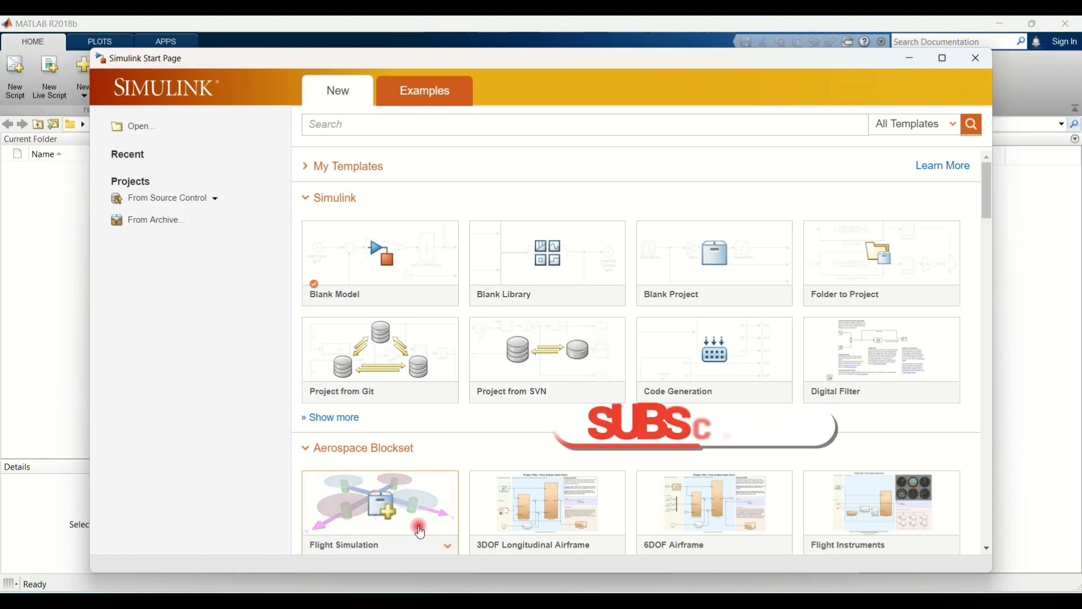
{"action": "left_click", "coordinate": [381, 267]}
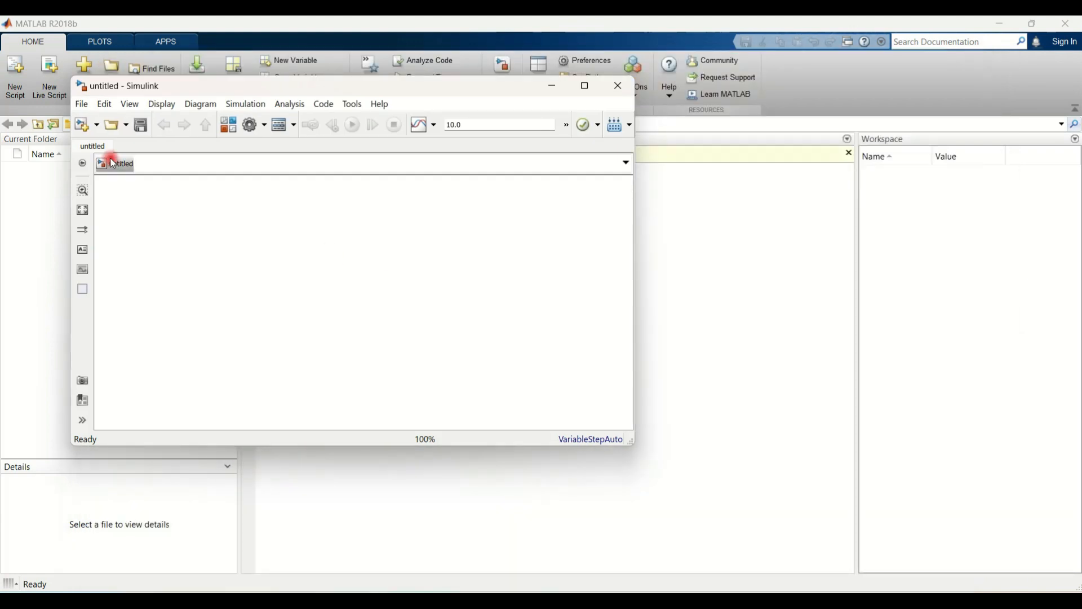
{"action": "left_click", "coordinate": [585, 87]}
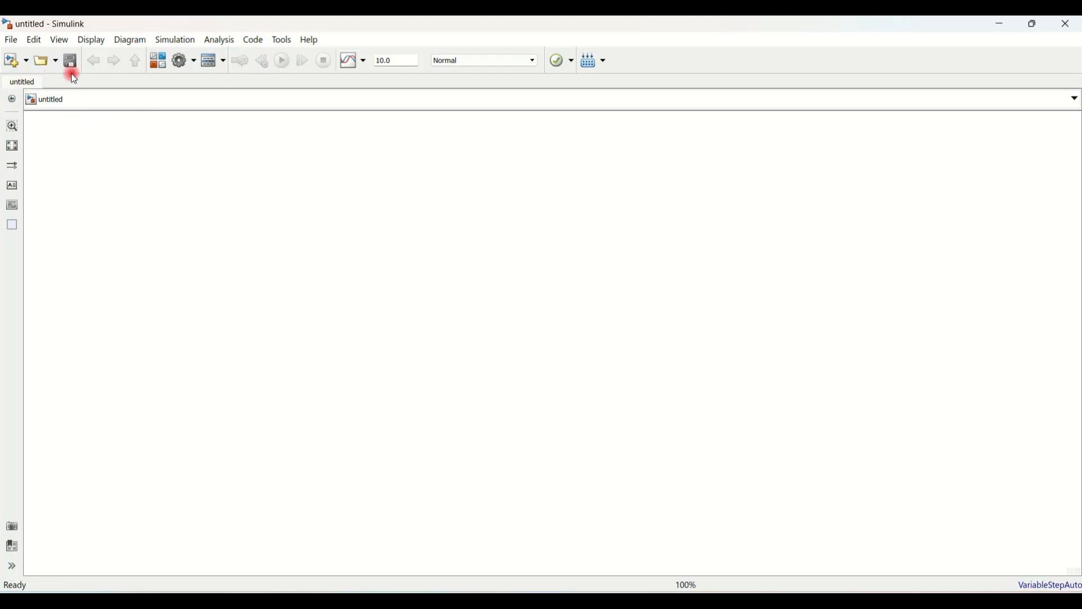
{"action": "left_click", "coordinate": [27, 62]}
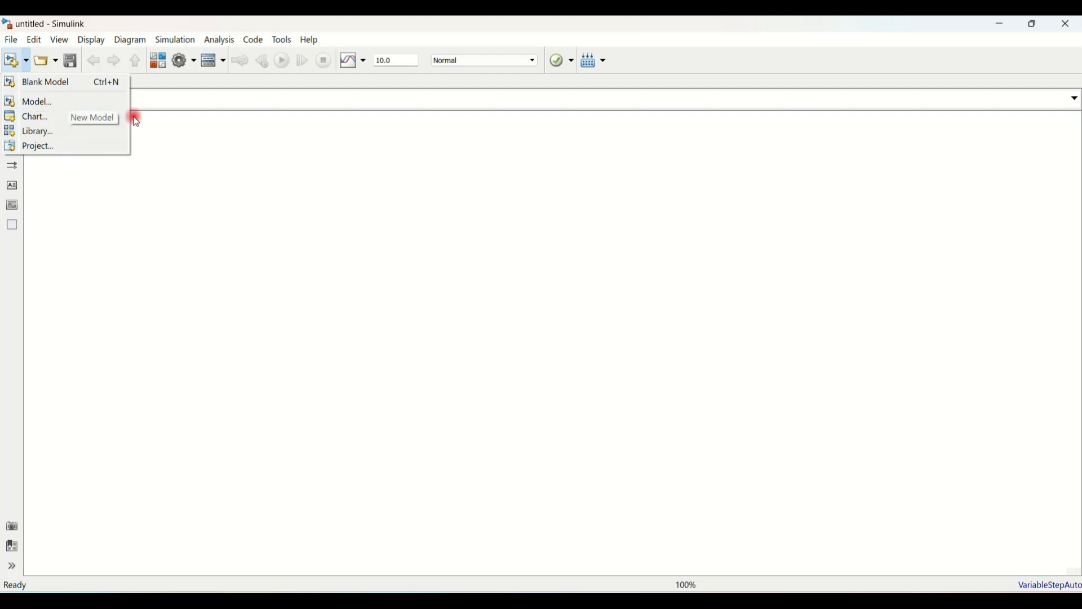
{"action": "left_click", "coordinate": [170, 145]}
{"action": "left_click", "coordinate": [56, 66]}
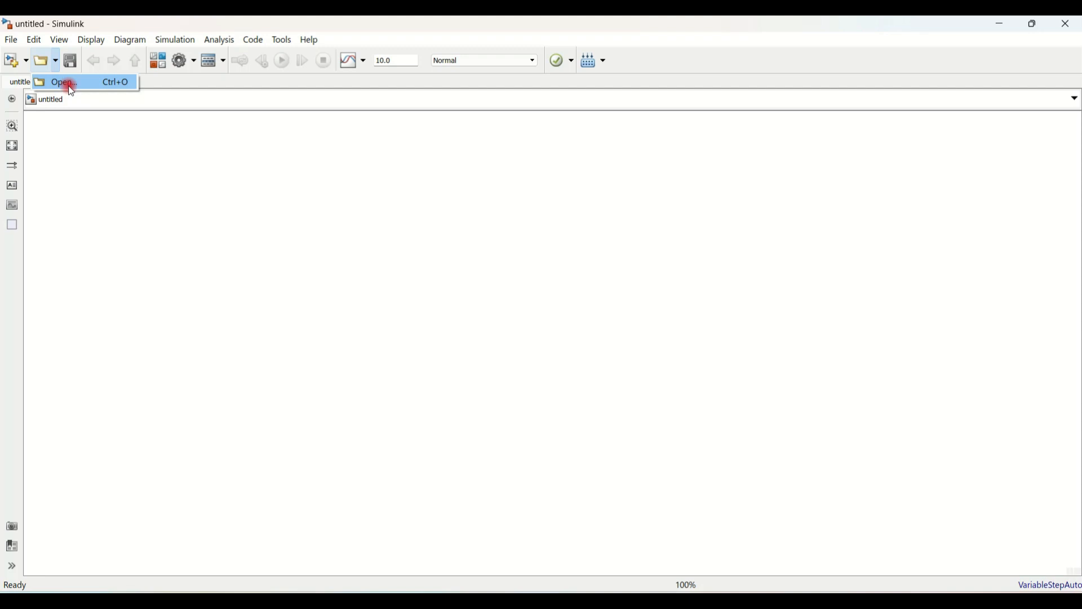
{"action": "left_click", "coordinate": [96, 84]}
{"action": "left_click", "coordinate": [71, 66]}
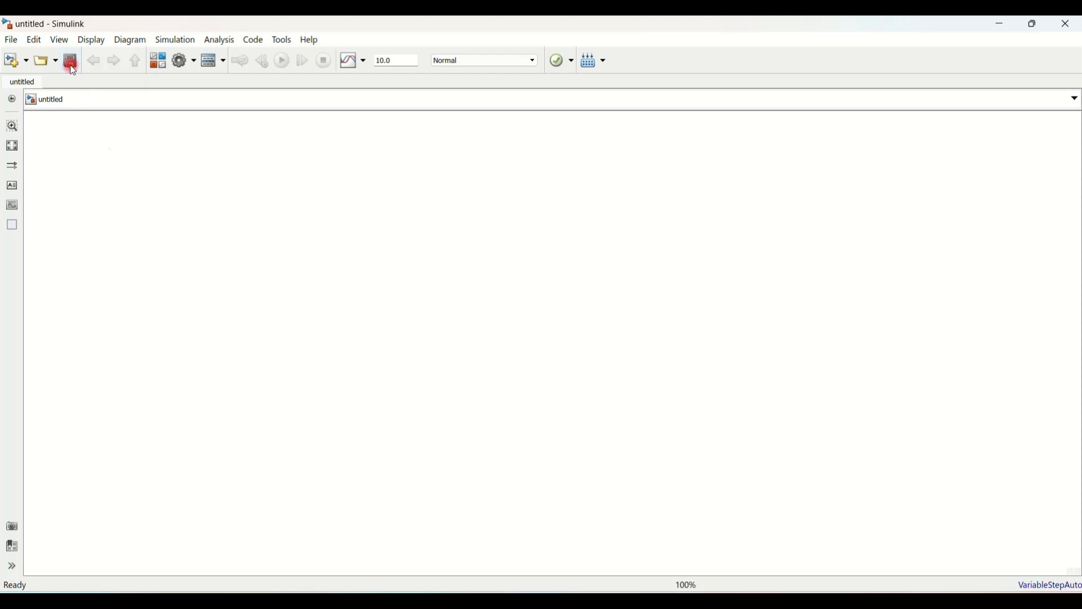
Open the Simulink Library Browser and look through its list of block libraries and toolboxes
{"action": "left_click", "coordinate": [159, 62]}
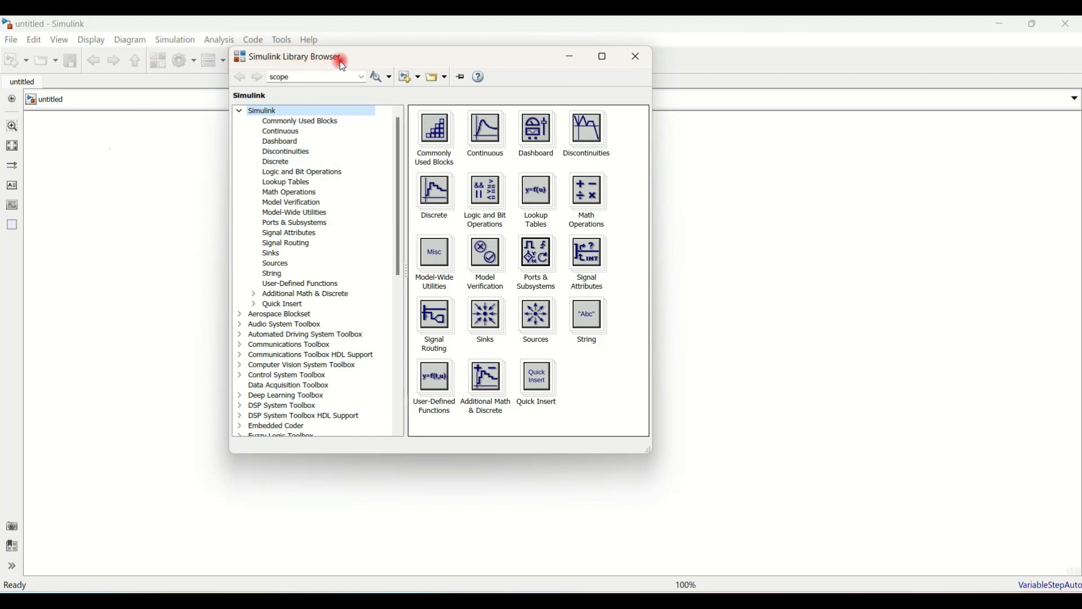
{"action": "double_click", "coordinate": [295, 77]}
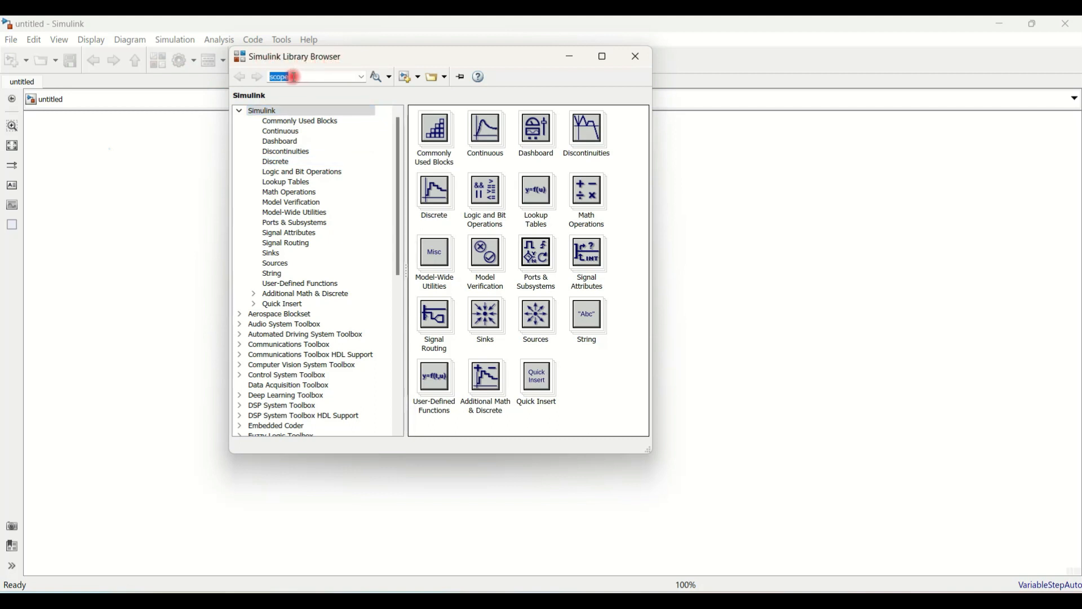
{"action": "scroll", "coordinate": [291, 282], "scroll_direction": "down", "scroll_amount": 2}
{"action": "scroll", "coordinate": [292, 285], "scroll_direction": "down", "scroll_amount": 1}
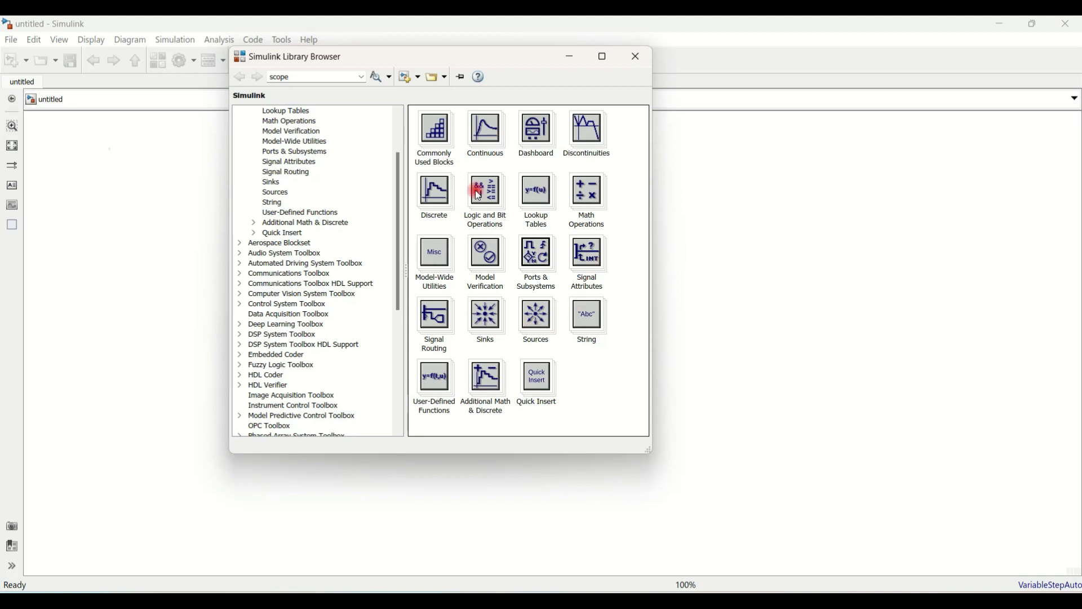
{"action": "left_click_drag", "start_coordinate": [396, 181], "coordinate": [394, 142]}
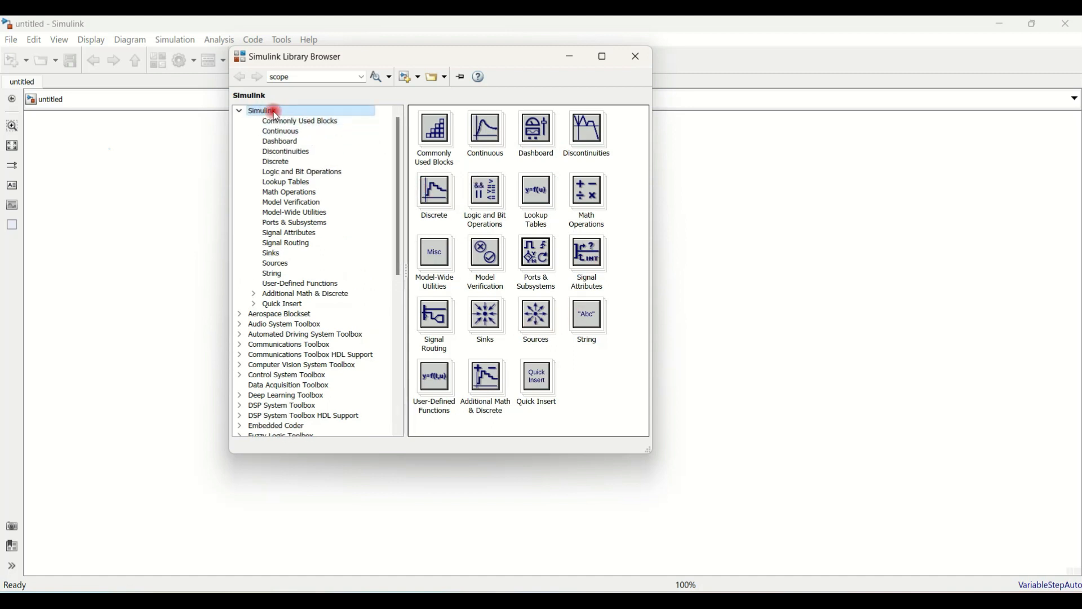
{"action": "scroll", "coordinate": [295, 284], "scroll_direction": "down", "scroll_amount": 3}
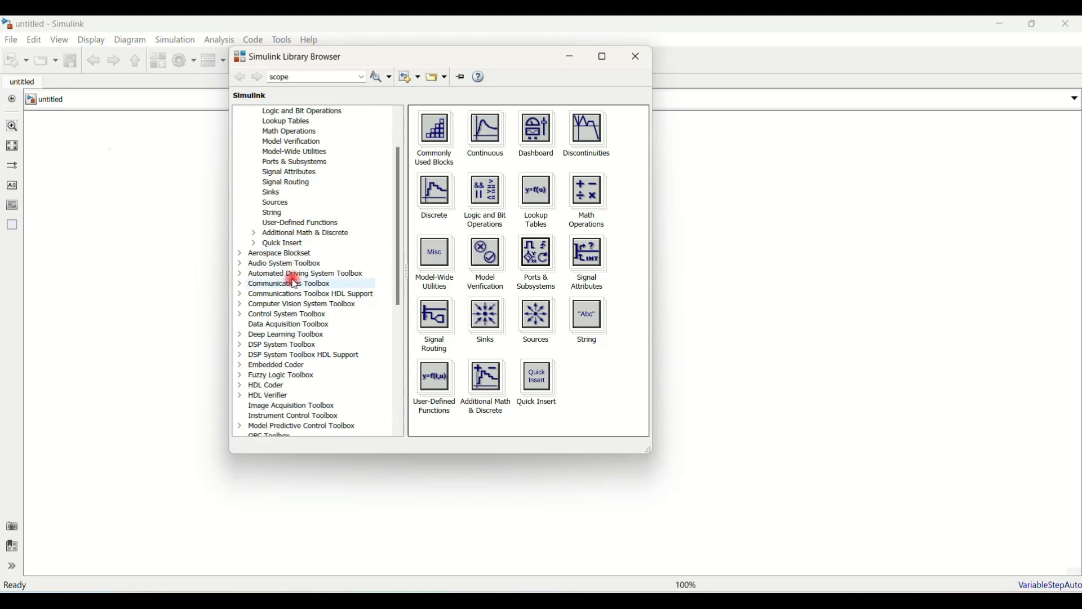
{"action": "scroll", "coordinate": [294, 284], "scroll_direction": "down", "scroll_amount": 6}
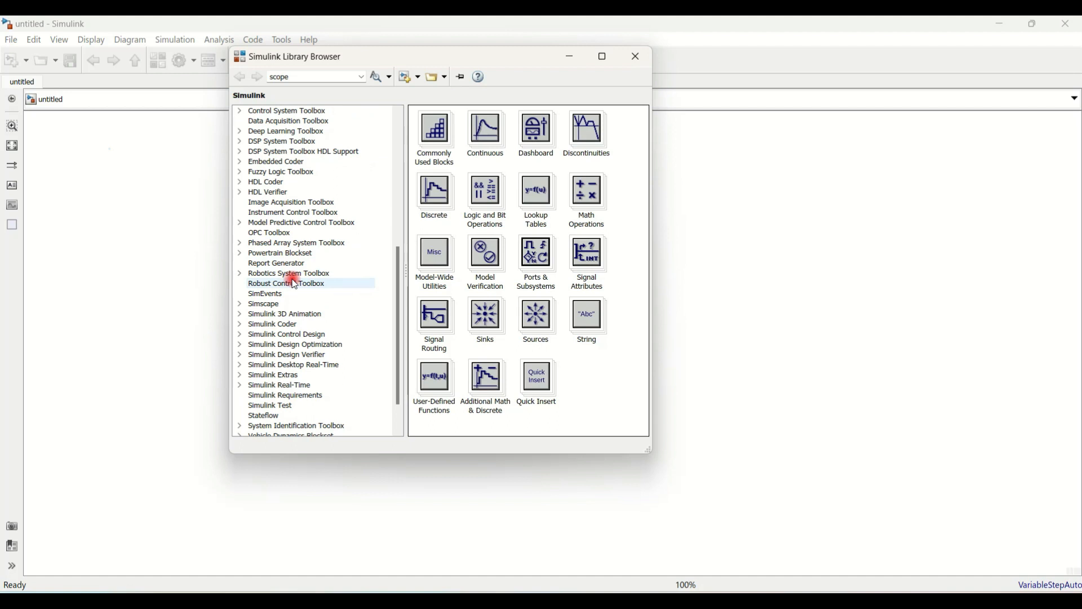
Expand the Aerospace Blockset and Audio System Toolbox libraries and look through their sub-libraries and those of Simulink
{"action": "scroll", "coordinate": [294, 283], "scroll_direction": "up", "scroll_amount": 6}
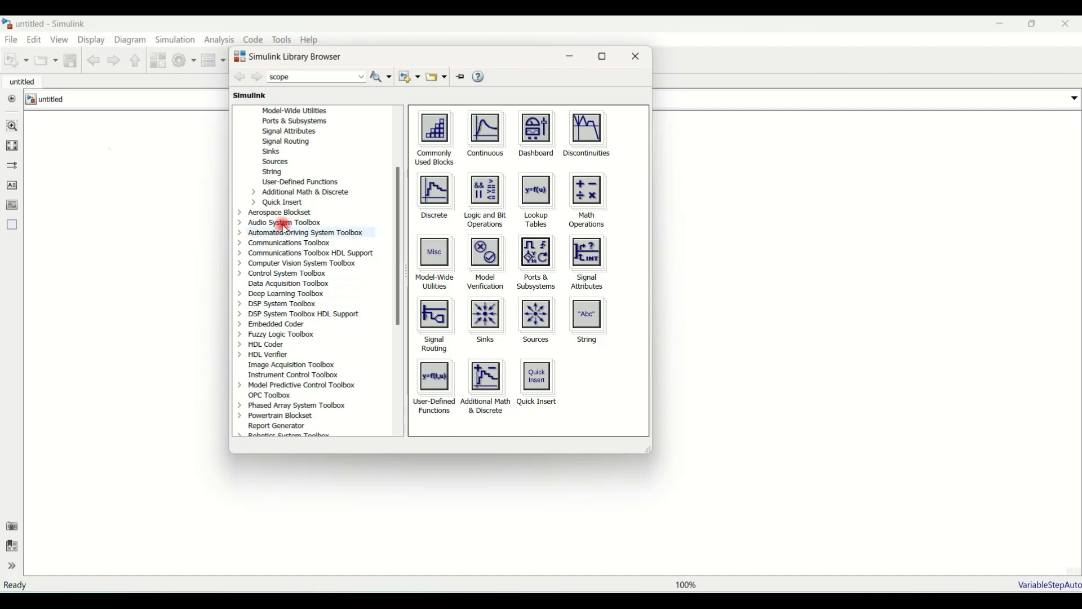
{"action": "left_click", "coordinate": [241, 212]}
{"action": "scroll", "coordinate": [244, 216], "scroll_direction": "up", "scroll_amount": 4}
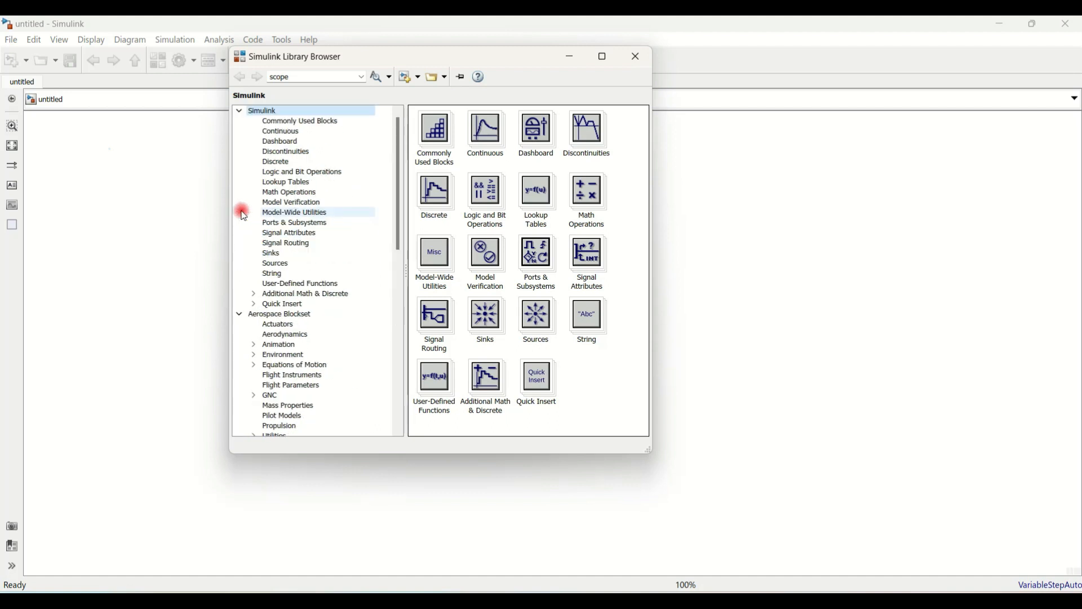
{"action": "scroll", "coordinate": [243, 215], "scroll_direction": "down", "scroll_amount": 5}
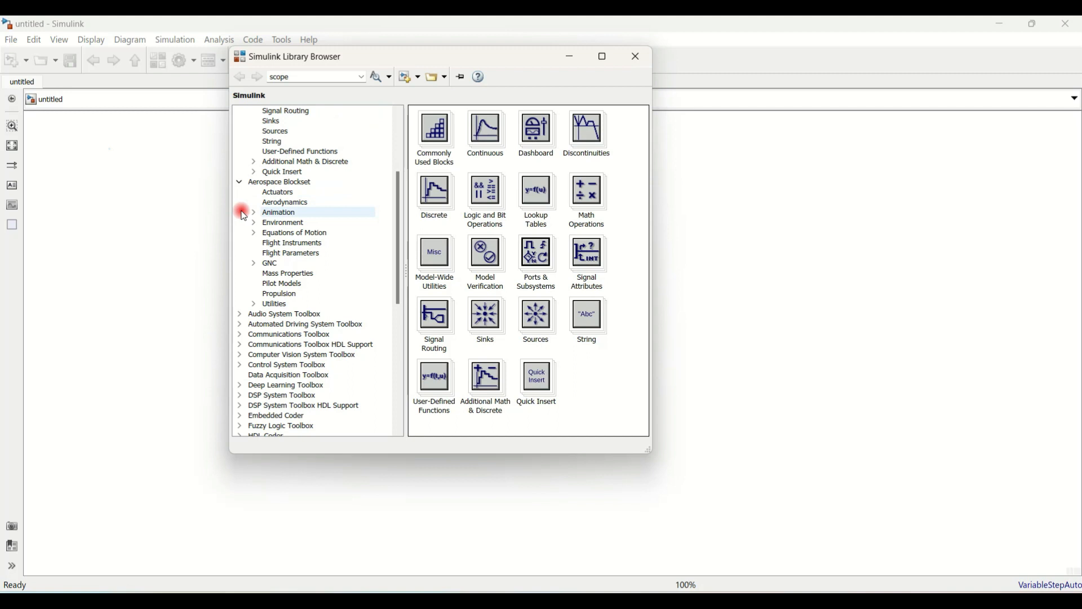
{"action": "left_click", "coordinate": [239, 315]}
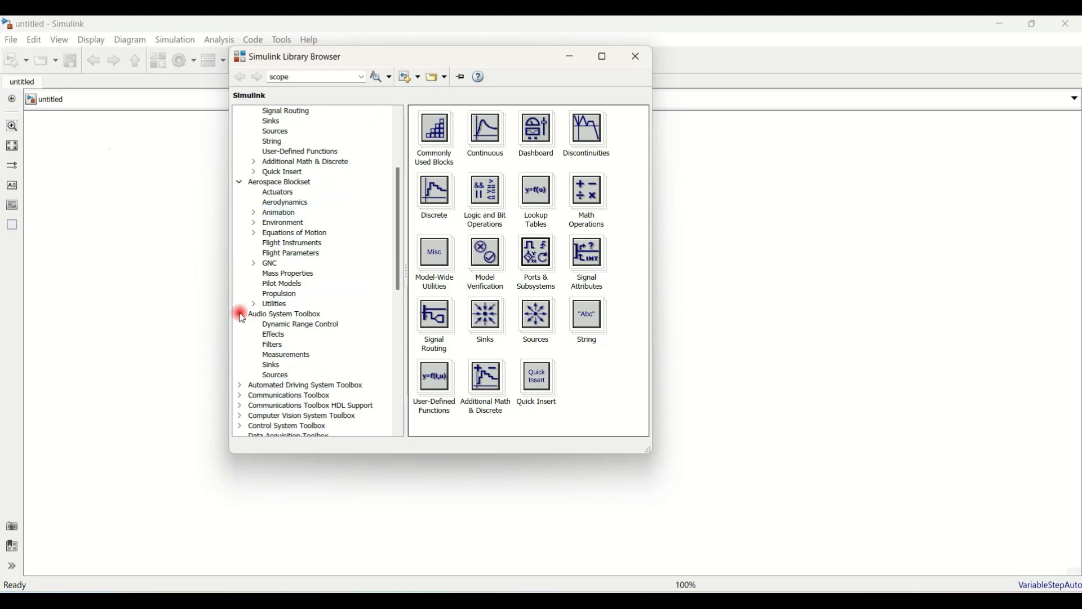
{"action": "scroll", "coordinate": [326, 176], "scroll_direction": "up", "scroll_amount": 5}
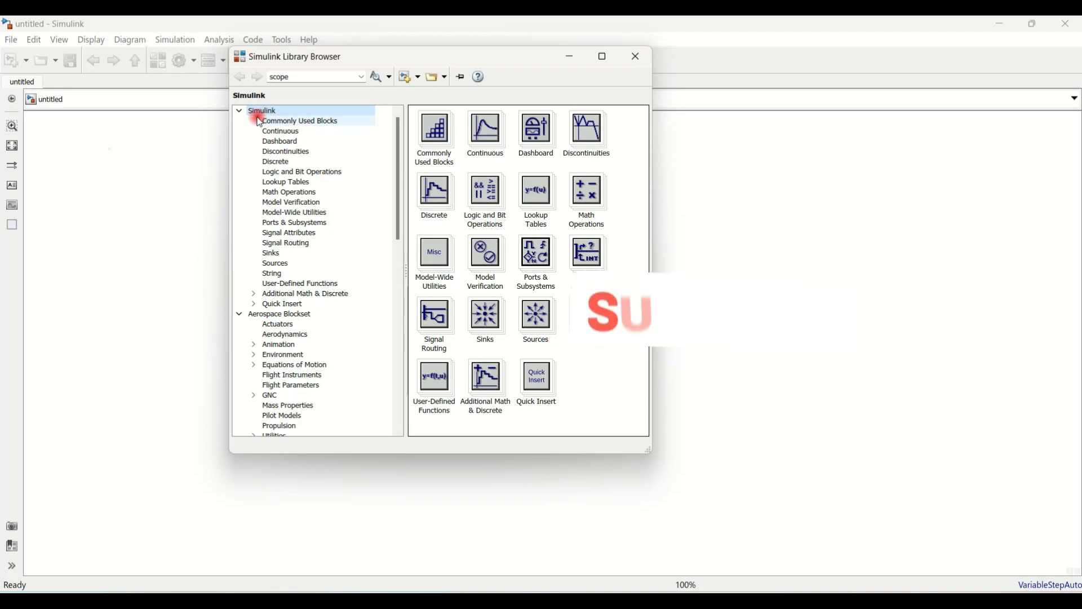
Add a Pulse Generator block from the Simulink Sources library to a new model and move it left of the canvas centre
{"action": "left_click", "coordinate": [285, 268]}
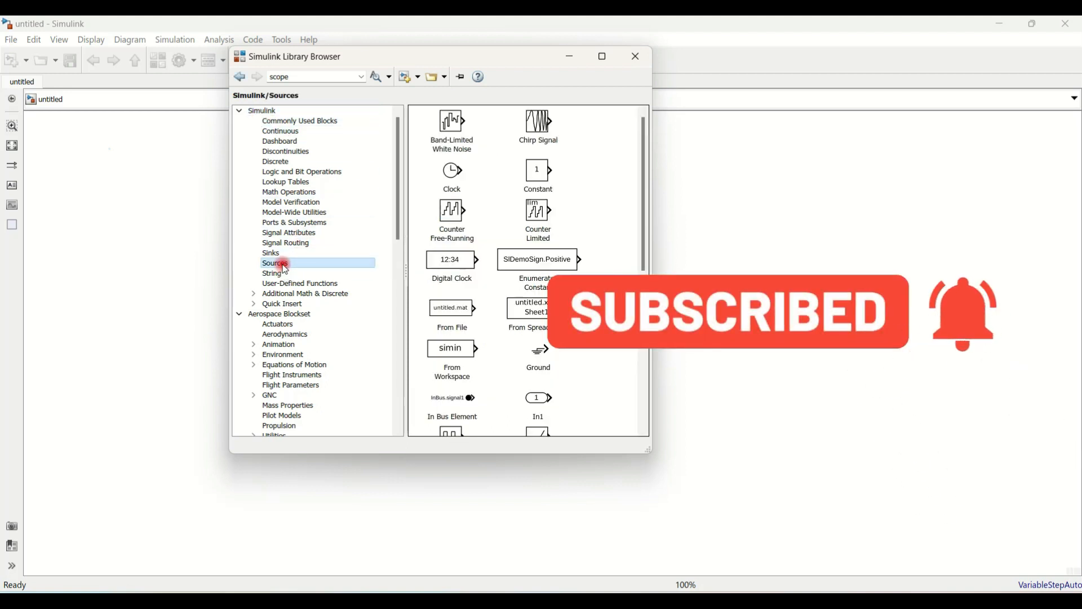
{"action": "scroll", "coordinate": [490, 188], "scroll_direction": "down", "scroll_amount": 3}
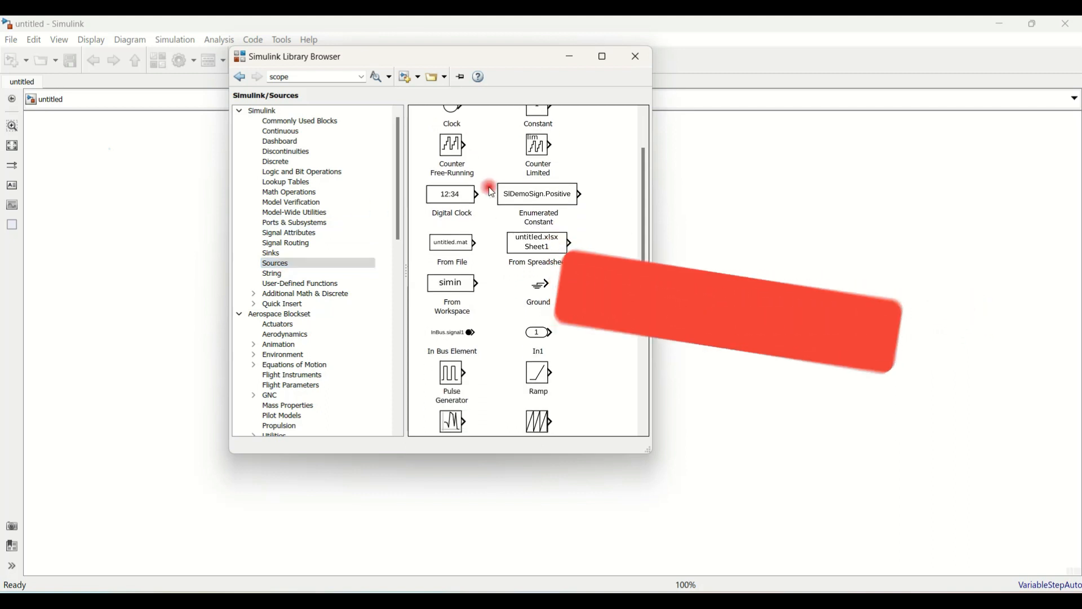
{"action": "scroll", "coordinate": [489, 188], "scroll_direction": "down", "scroll_amount": 3}
{"action": "scroll", "coordinate": [489, 187], "scroll_direction": "up", "scroll_amount": 1}
{"action": "scroll", "coordinate": [488, 187], "scroll_direction": "up", "scroll_amount": 2}
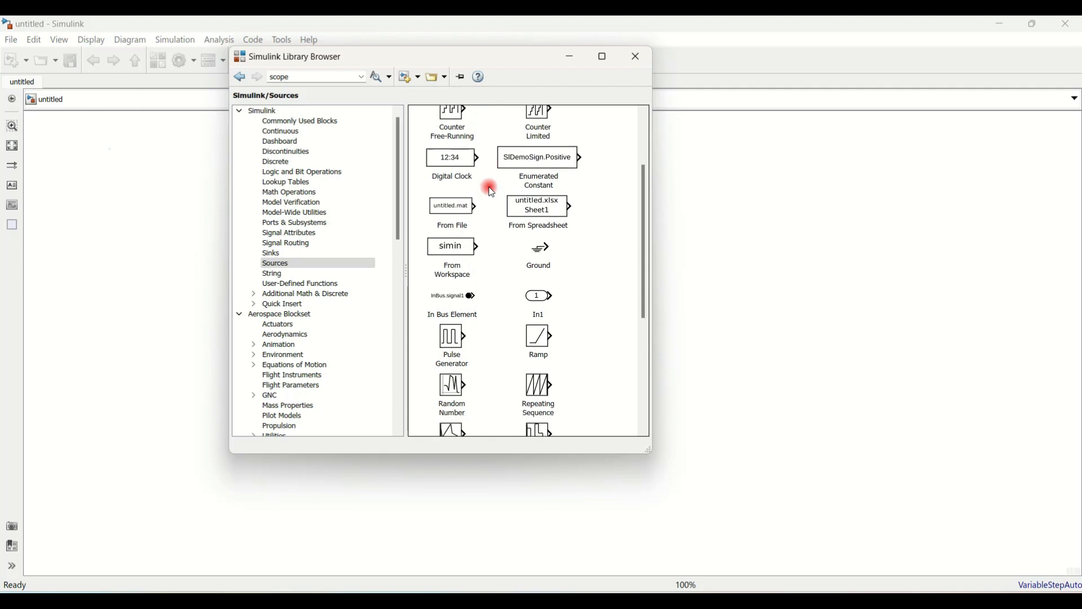
{"action": "scroll", "coordinate": [533, 358], "scroll_direction": "down", "scroll_amount": 3}
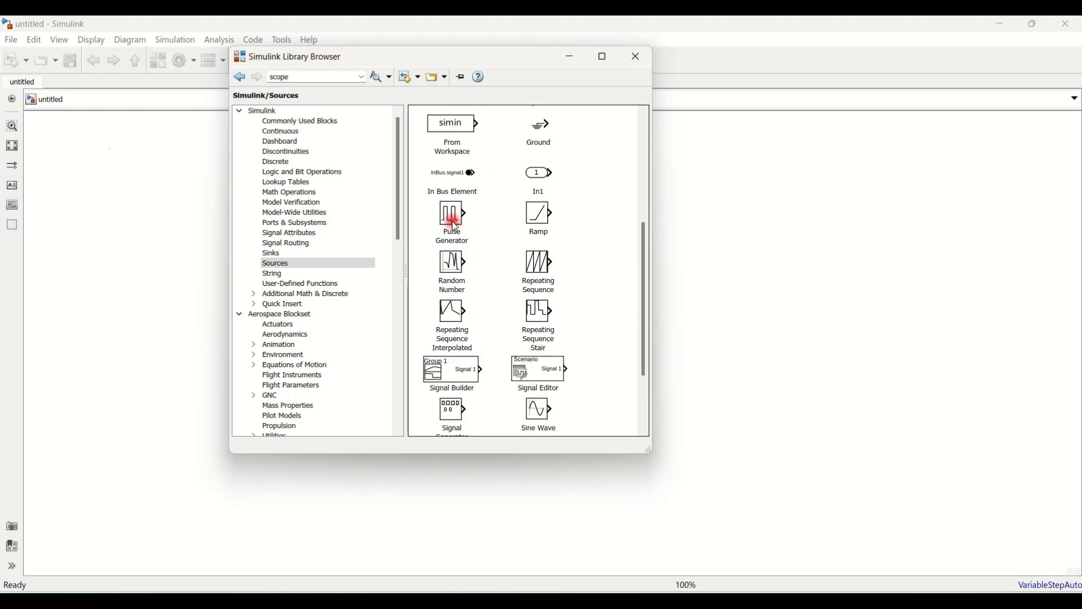
{"action": "left_click", "coordinate": [454, 223]}
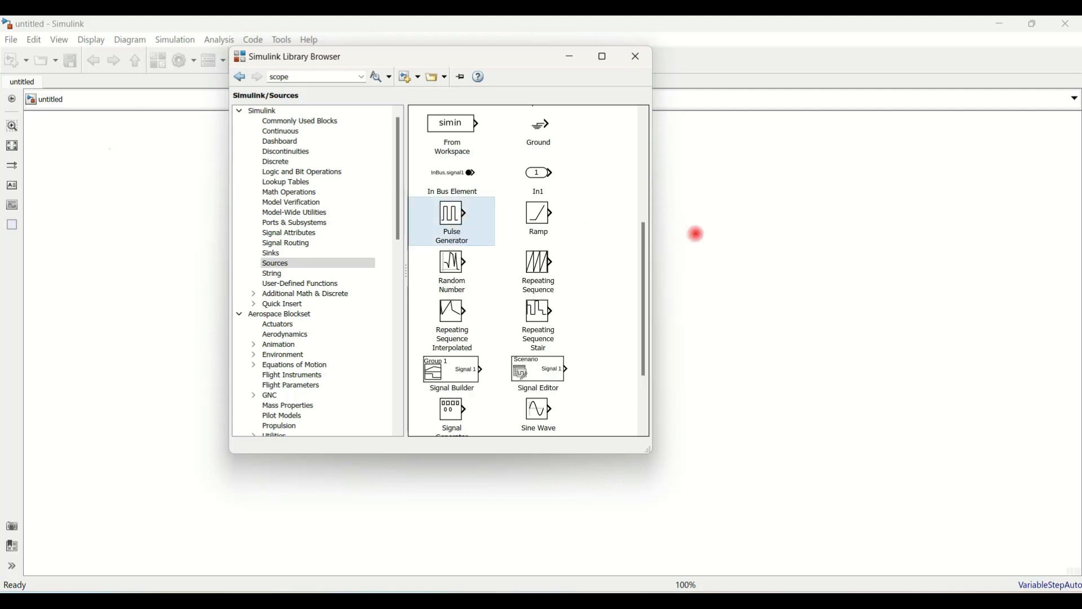
{"action": "right_click", "coordinate": [453, 223]}
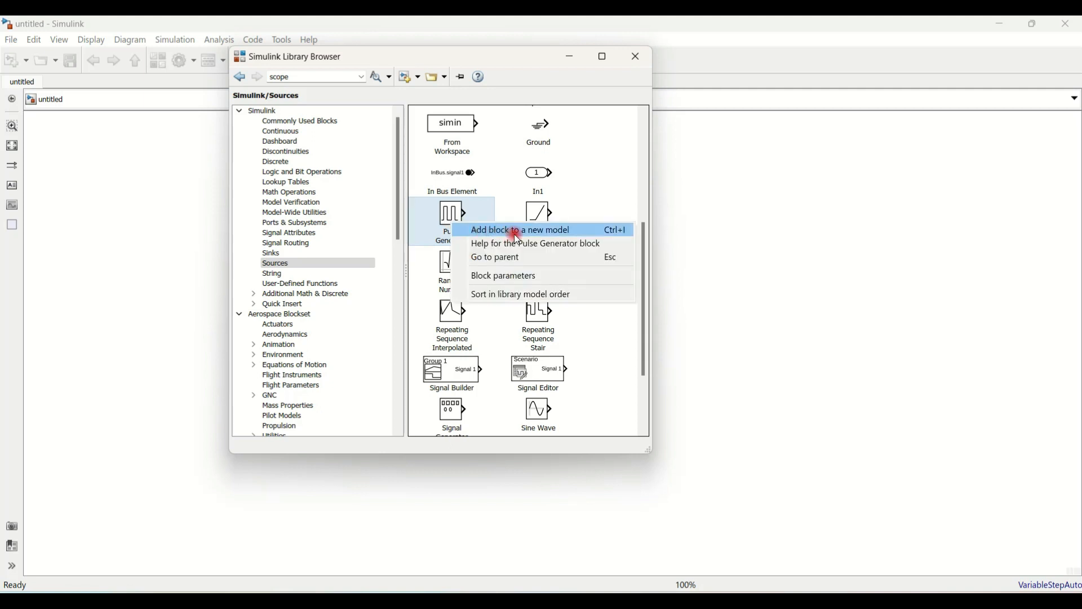
{"action": "left_click", "coordinate": [558, 231]}
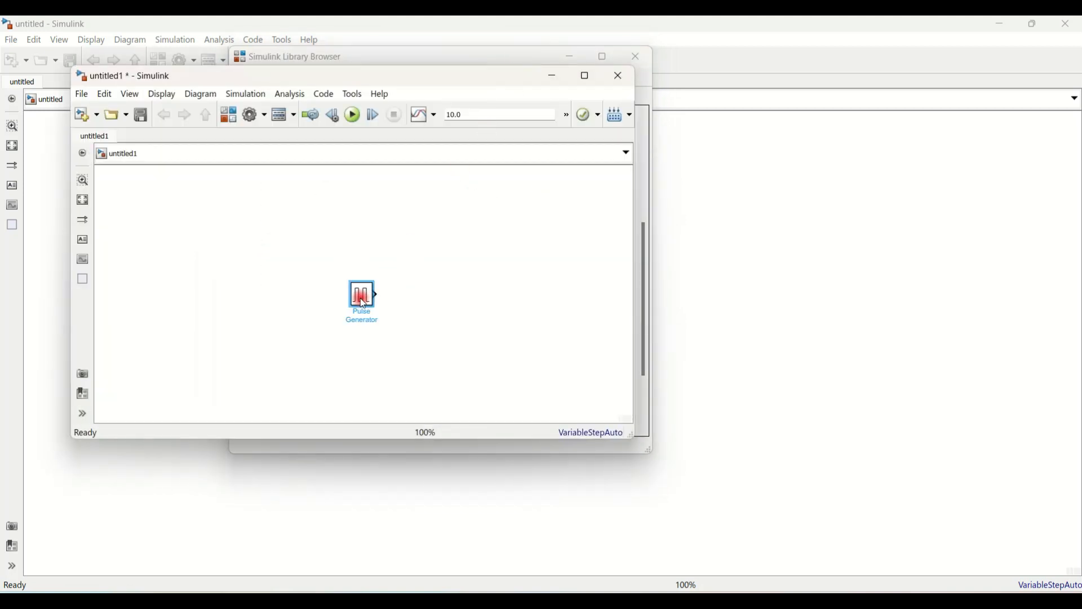
{"action": "left_click_drag", "start_coordinate": [363, 304], "coordinate": [252, 302]}
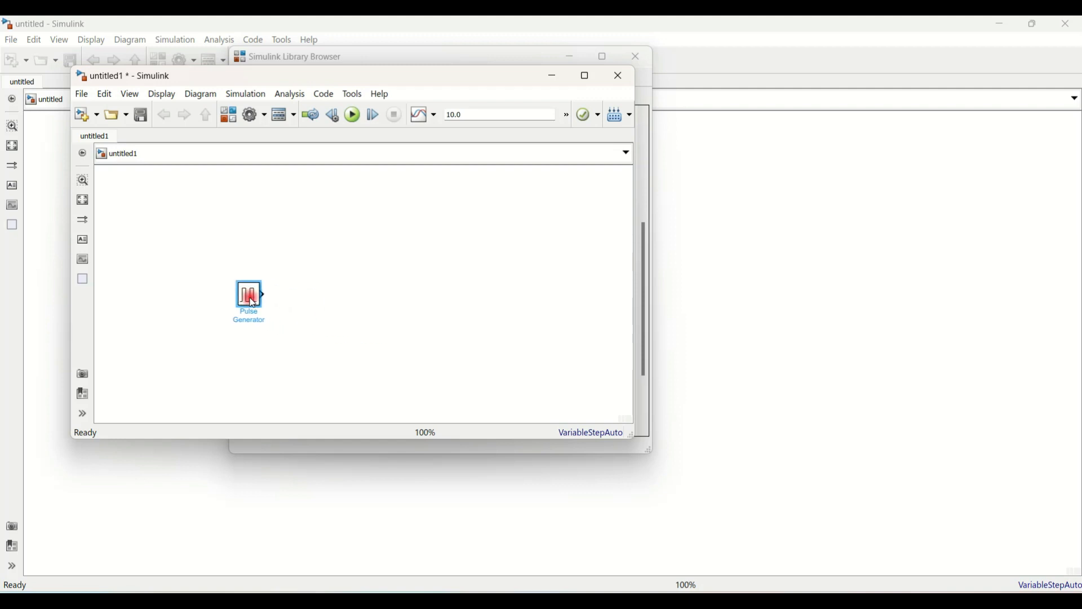
Add a Scope block from the Simulink Sinks library to the untitled1 model and maximize that model's window
{"action": "left_click", "coordinate": [549, 79]}
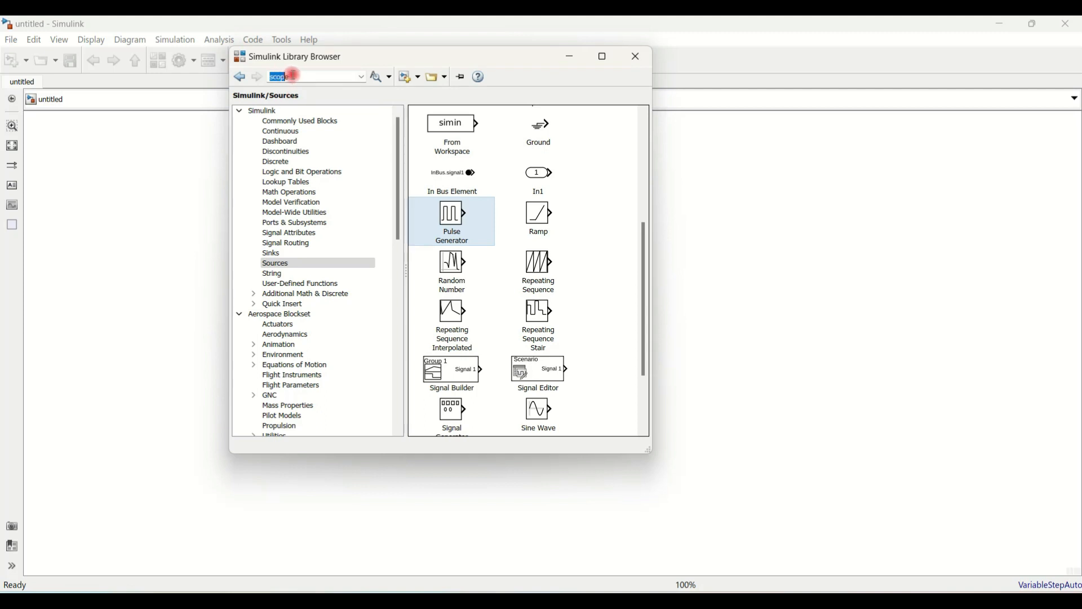
{"action": "left_click_drag", "start_coordinate": [296, 75], "coordinate": [262, 76]}
{"action": "left_click", "coordinate": [288, 257]}
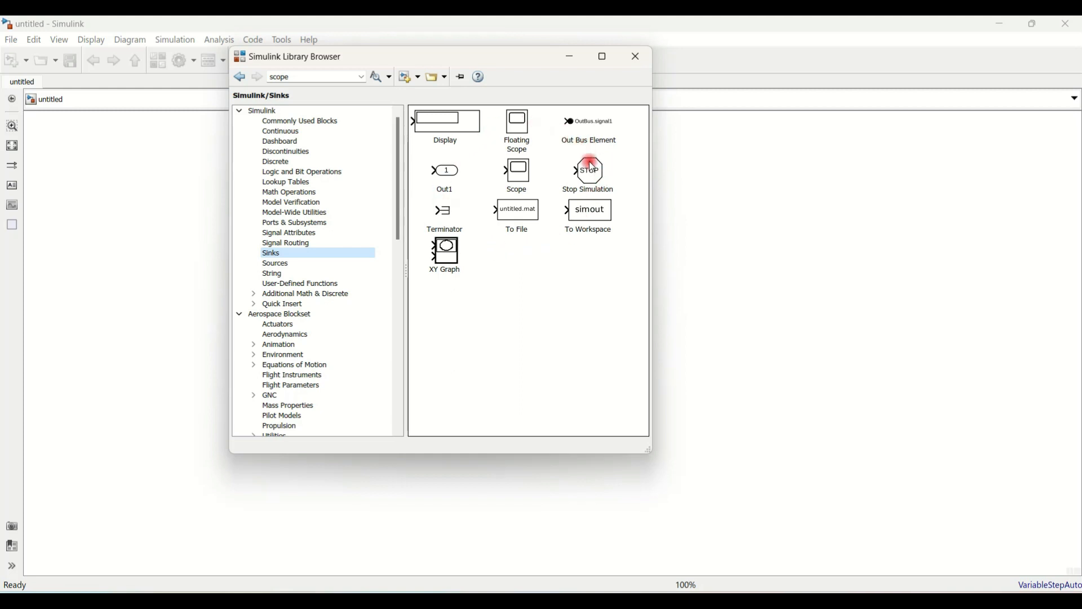
{"action": "right_click", "coordinate": [520, 180]}
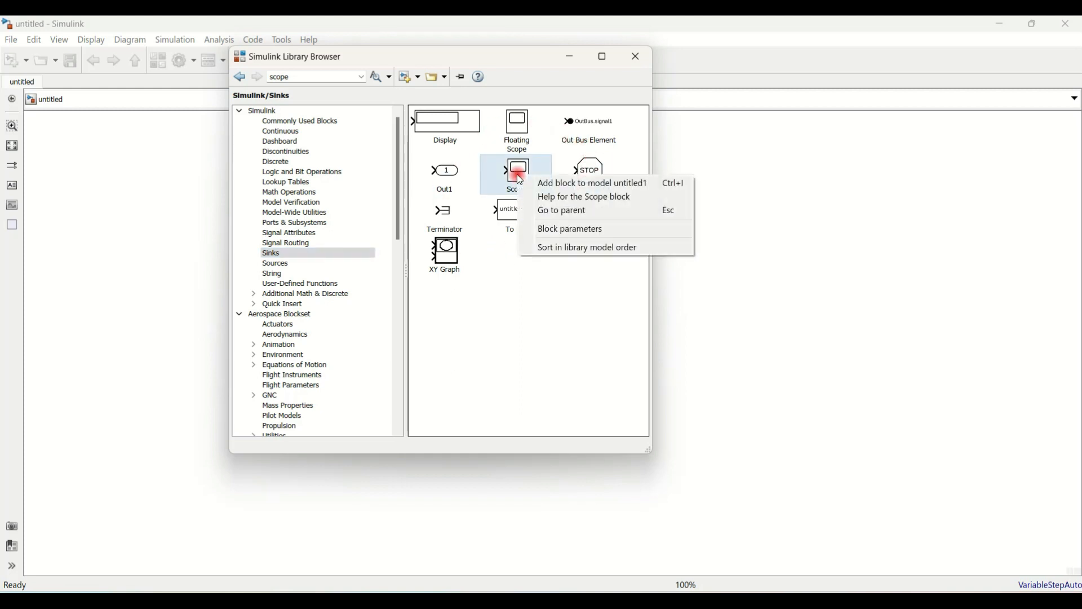
{"action": "left_click", "coordinate": [582, 185]}
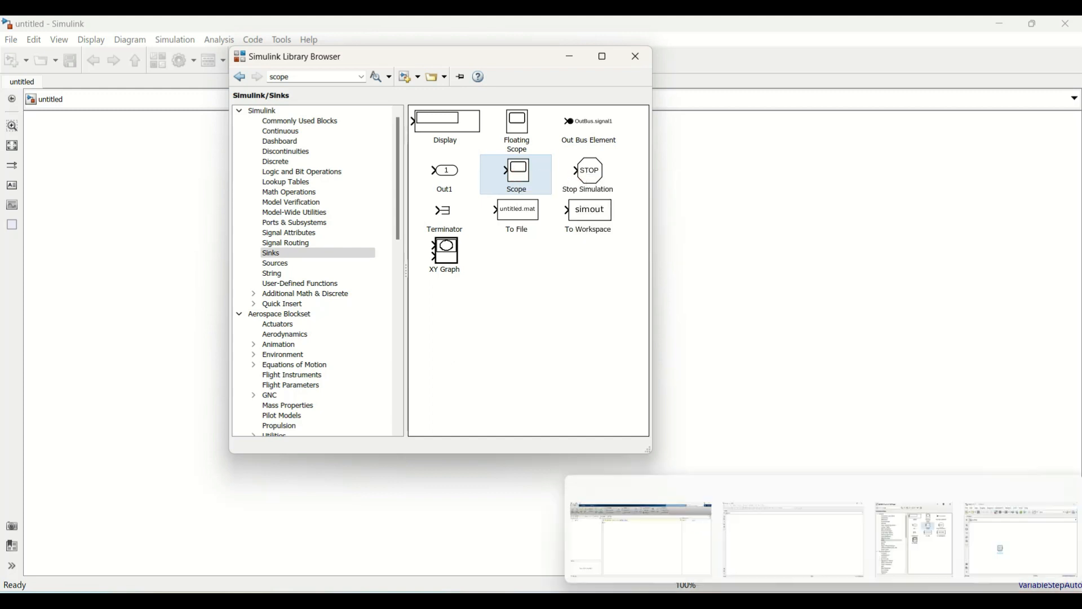
{"action": "mouse_move", "coordinate": [831, 561]}
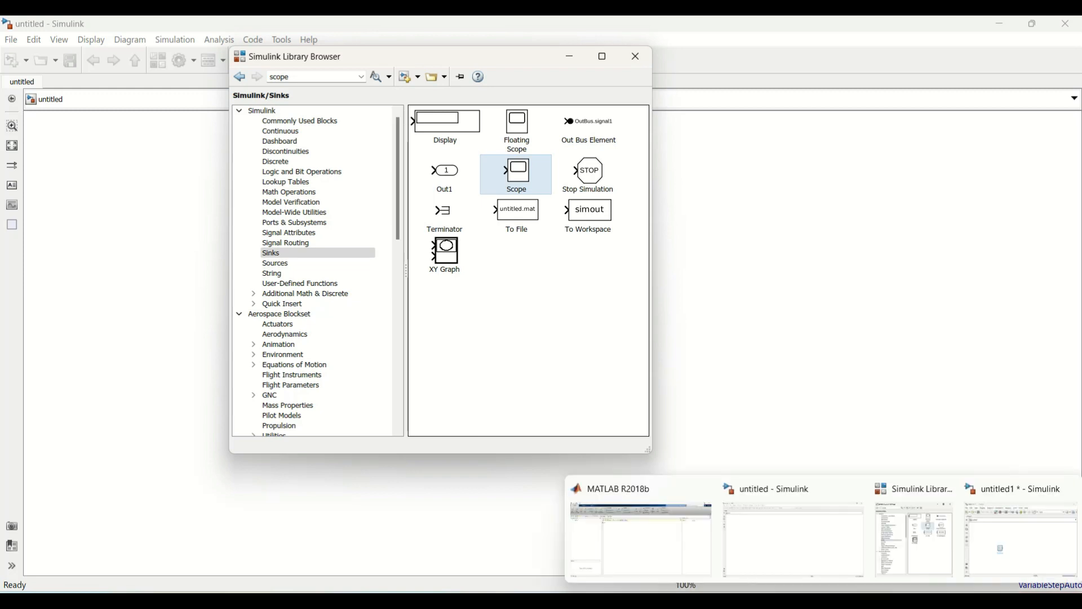
{"action": "left_click", "coordinate": [1016, 522]}
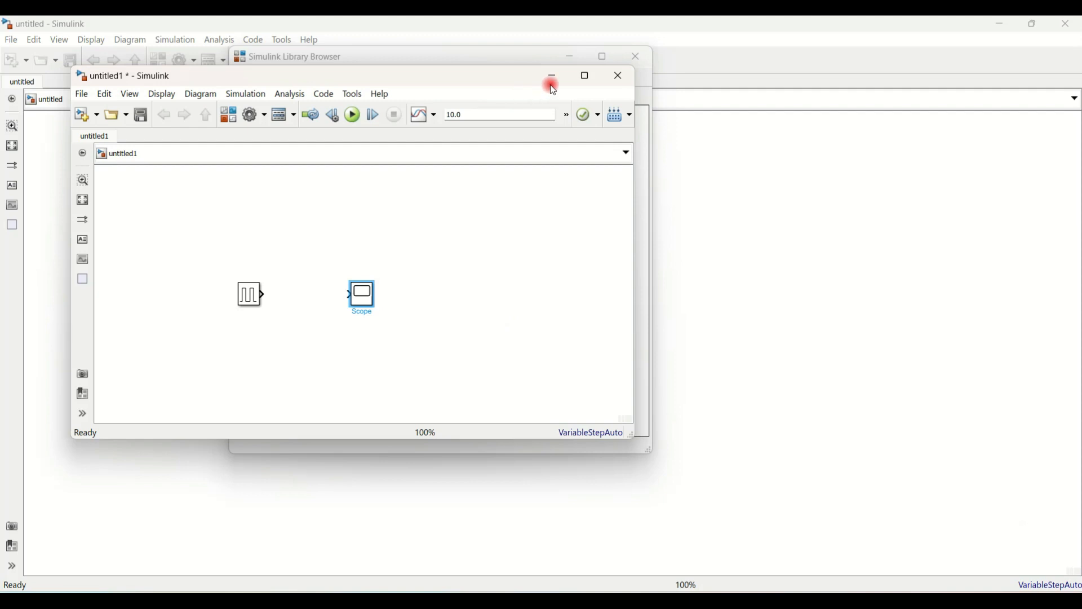
{"action": "left_click", "coordinate": [581, 77]}
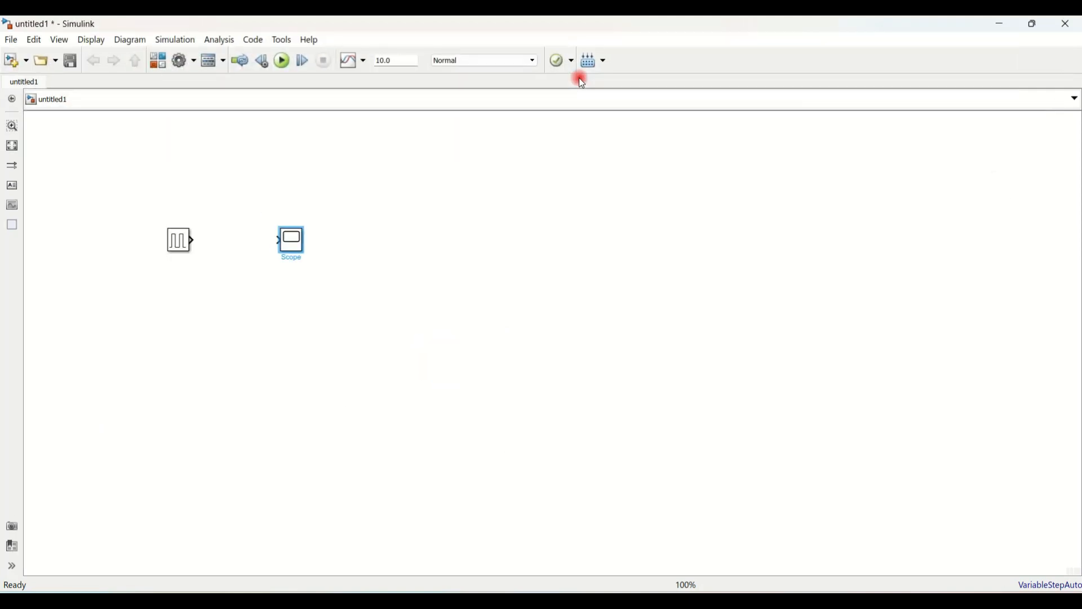
{"action": "left_click", "coordinate": [179, 242]}
{"action": "double_click", "coordinate": [182, 244]}
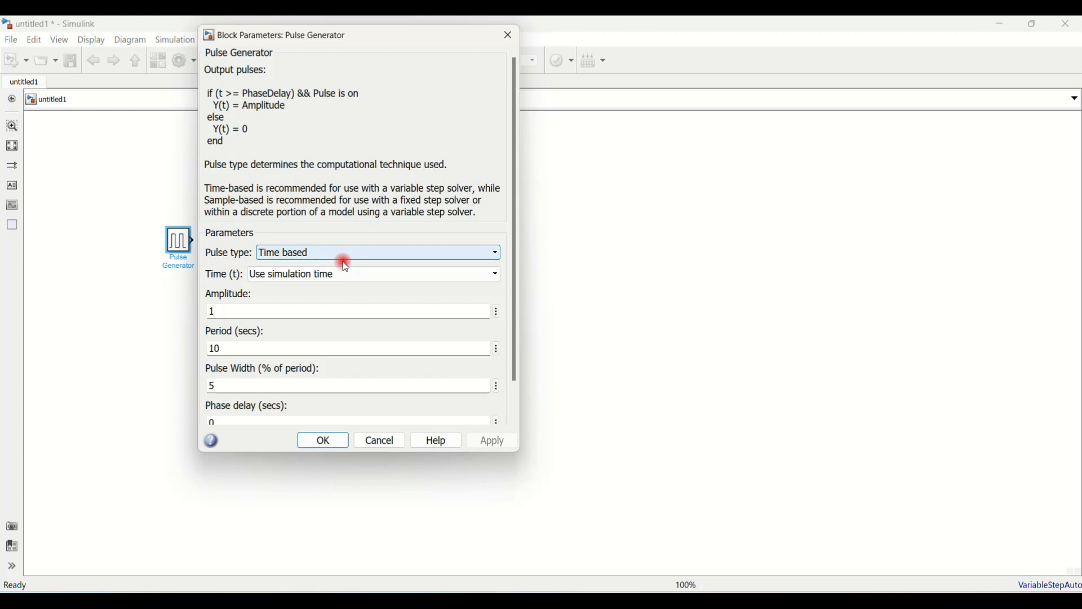
{"action": "left_click", "coordinate": [508, 36]}
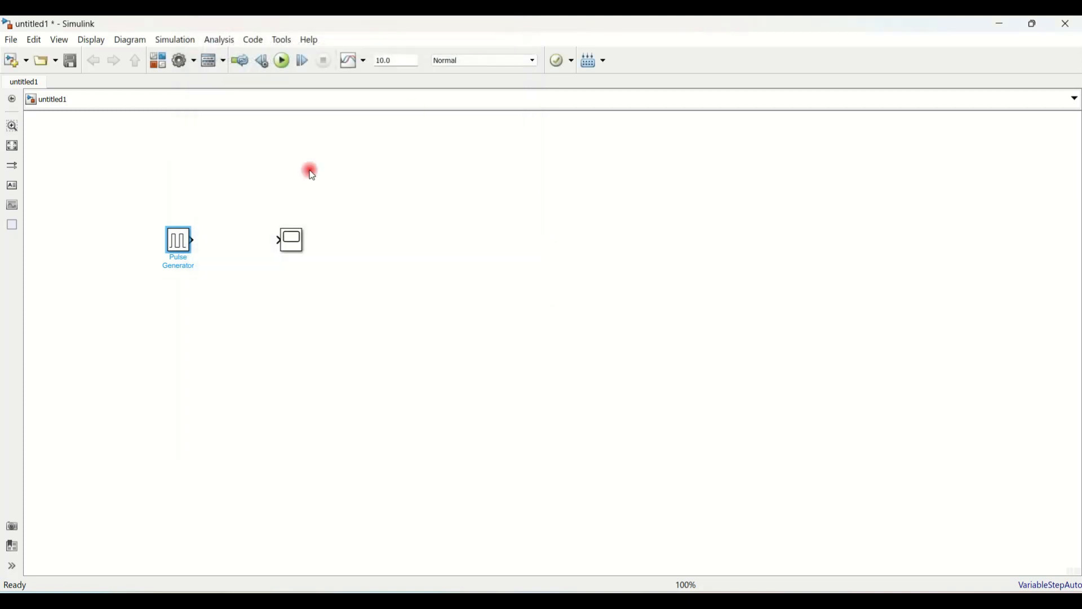
Set the Pulse Generator's period to 1 second and apply the block parameters
{"action": "double_click", "coordinate": [187, 241]}
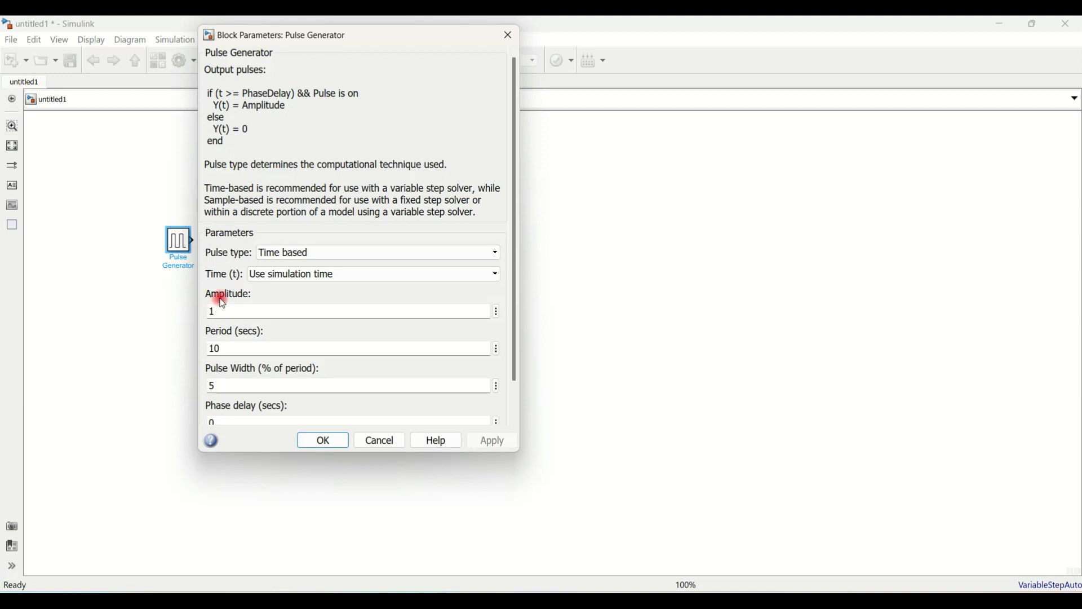
{"action": "double_click", "coordinate": [225, 351]}
{"action": "type", "text": "1"}
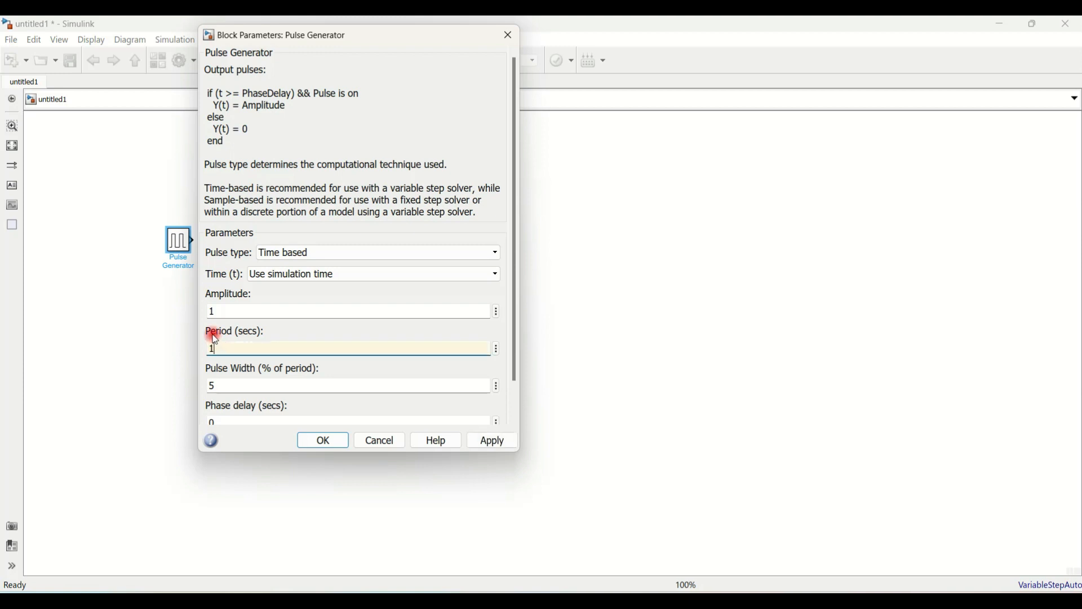
{"action": "left_click", "coordinate": [242, 350]}
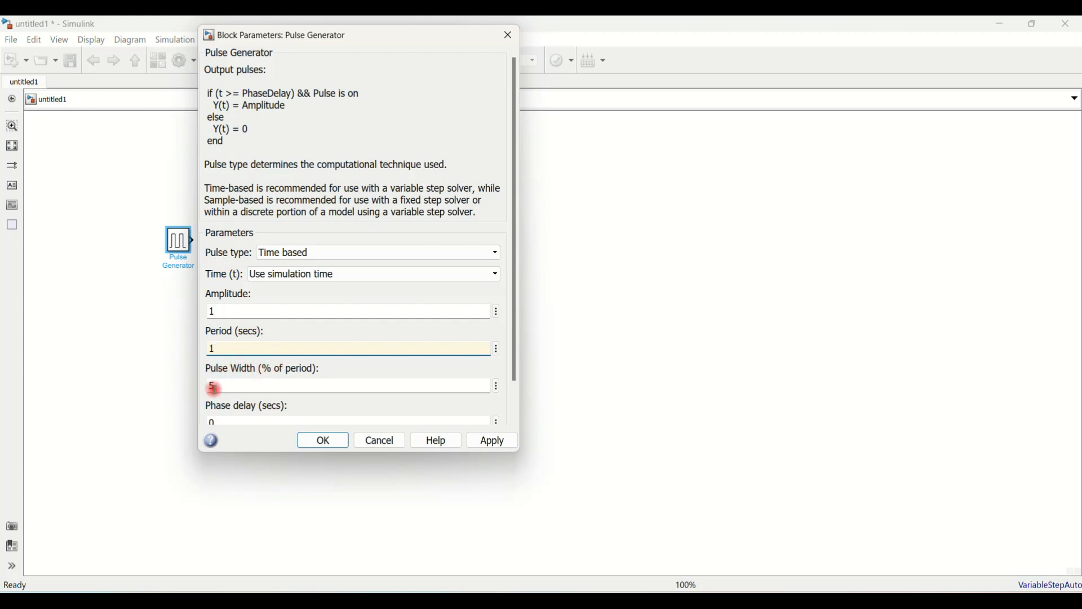
{"action": "scroll", "coordinate": [276, 380], "scroll_direction": "down", "scroll_amount": 1}
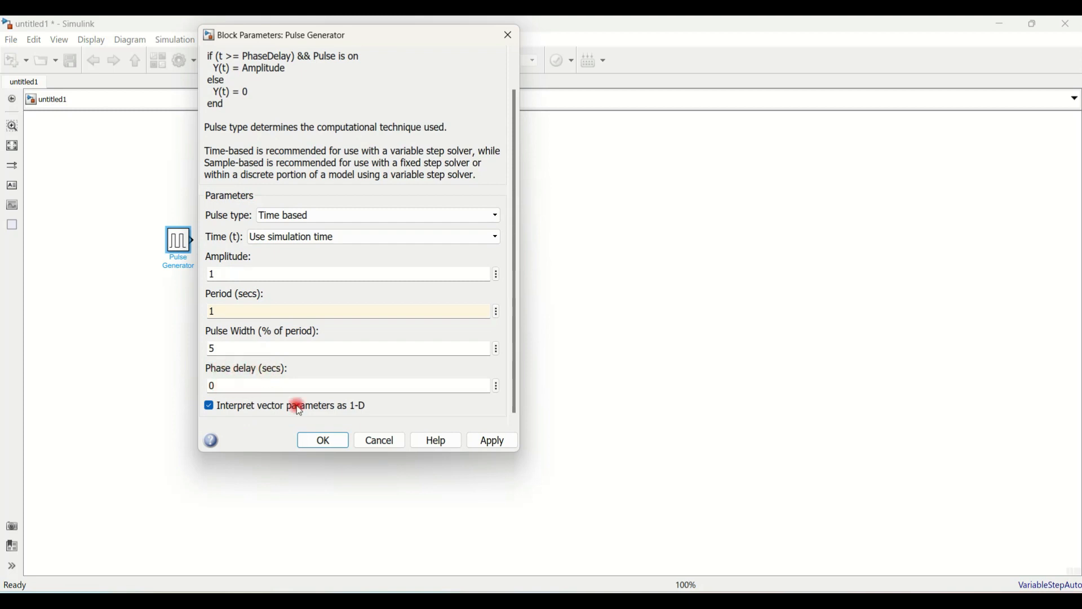
{"action": "left_click", "coordinate": [509, 444]}
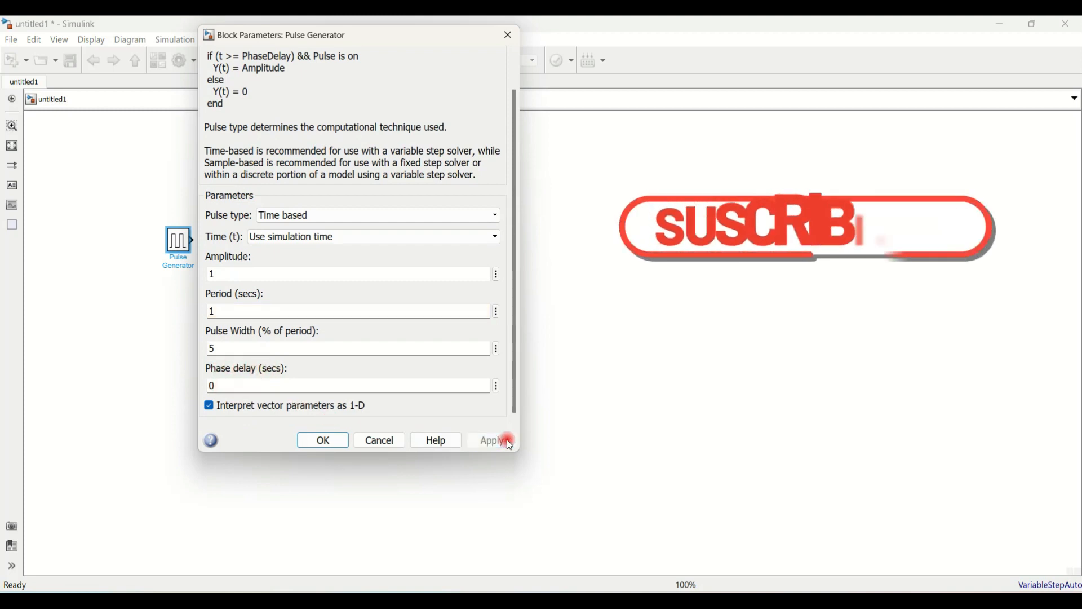
{"action": "left_click", "coordinate": [339, 439]}
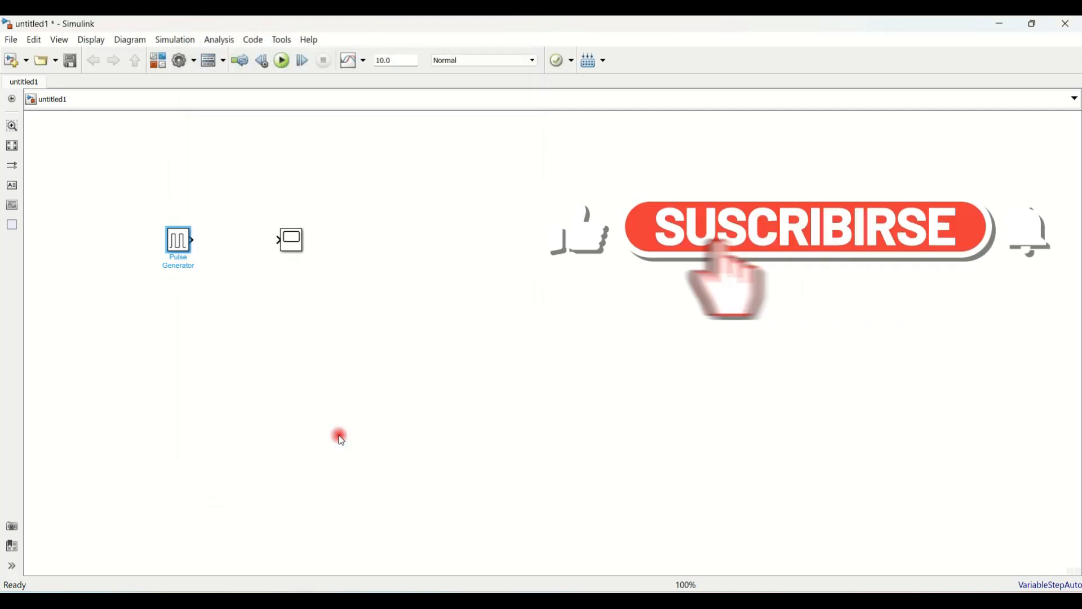
Connect the Pulse Generator's output to the Scope's input and run the simulation
{"action": "left_click", "coordinate": [292, 241]}
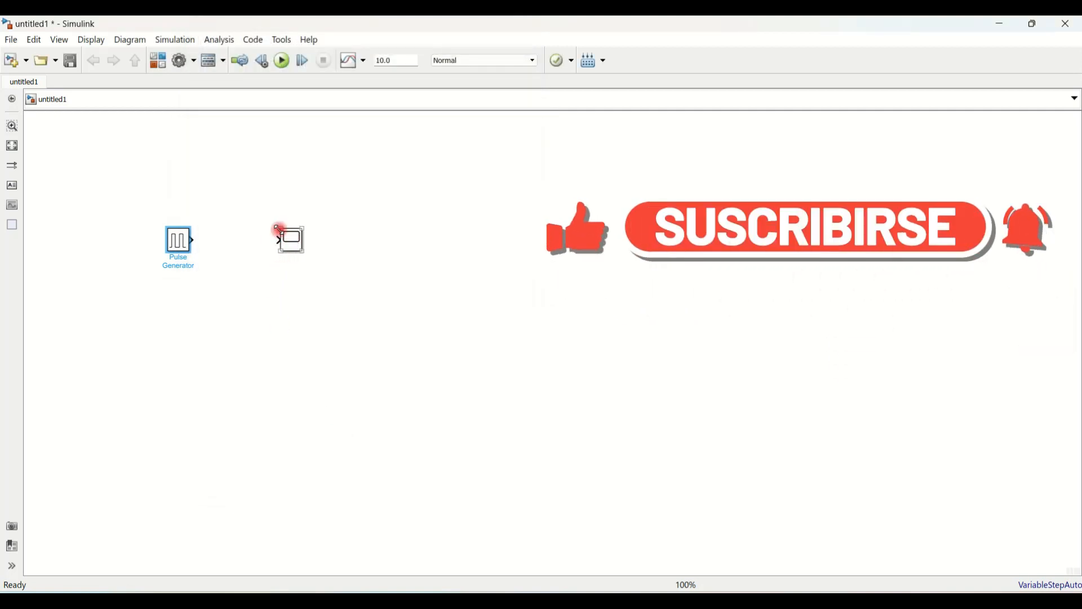
{"action": "left_click", "coordinate": [273, 253]}
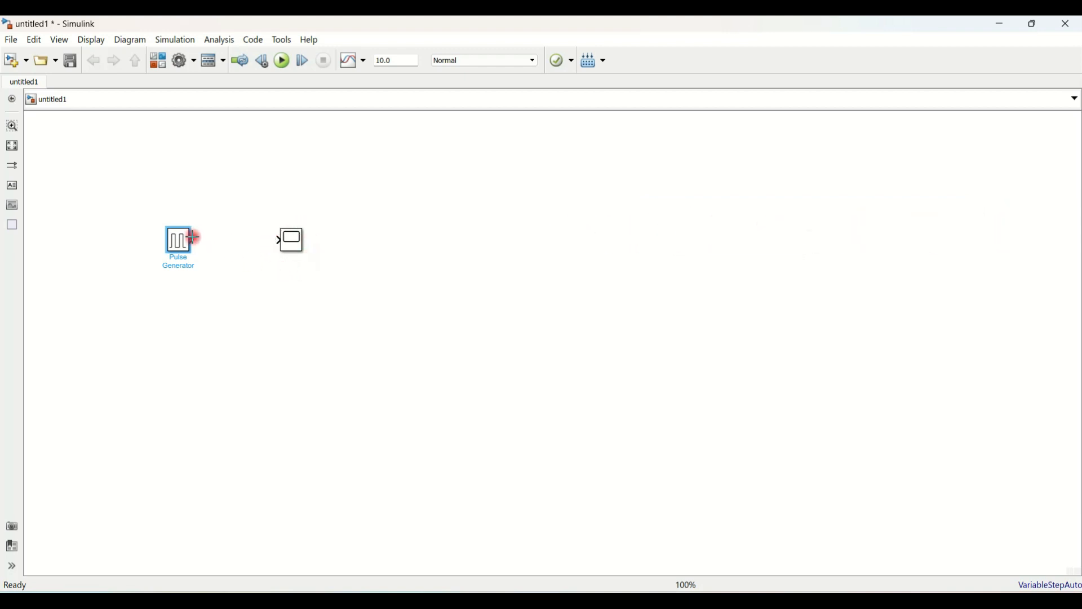
{"action": "left_click_drag", "start_coordinate": [192, 240], "coordinate": [278, 239]}
{"action": "left_click", "coordinate": [290, 243]}
{"action": "left_click", "coordinate": [284, 62]}
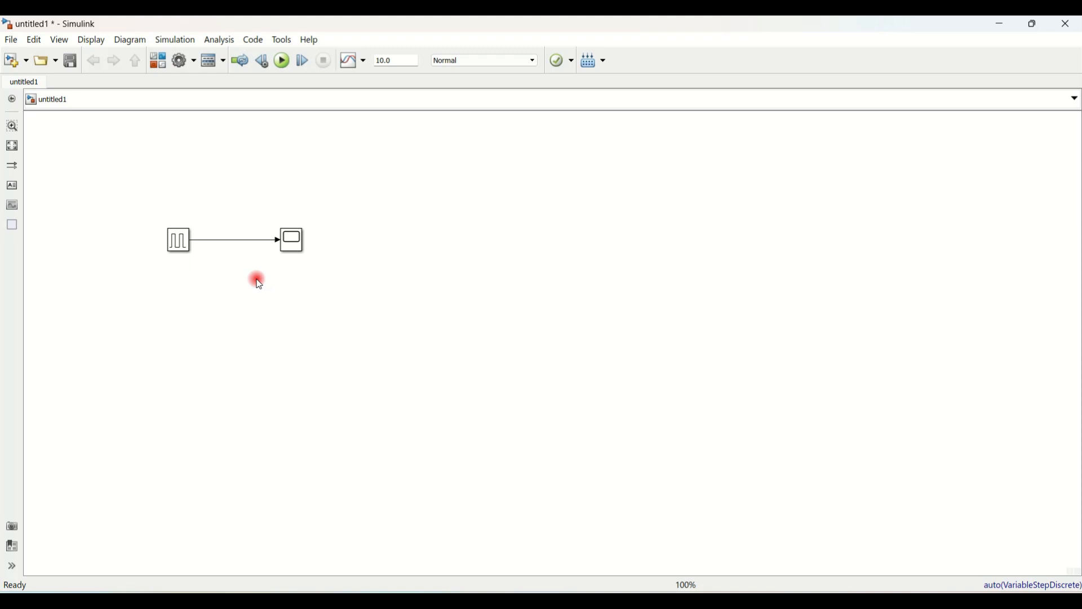
Open the Scope and examine the pulse waveform at full window size
{"action": "left_click", "coordinate": [295, 243]}
{"action": "left_click", "coordinate": [297, 246]}
{"action": "double_click", "coordinate": [297, 246]}
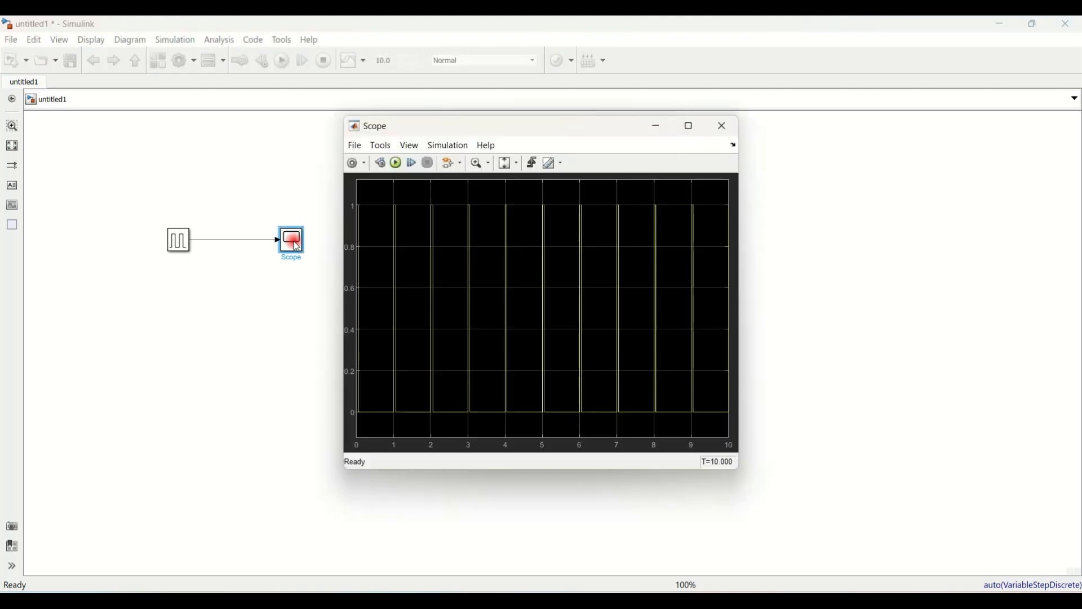
{"action": "left_click", "coordinate": [691, 126]}
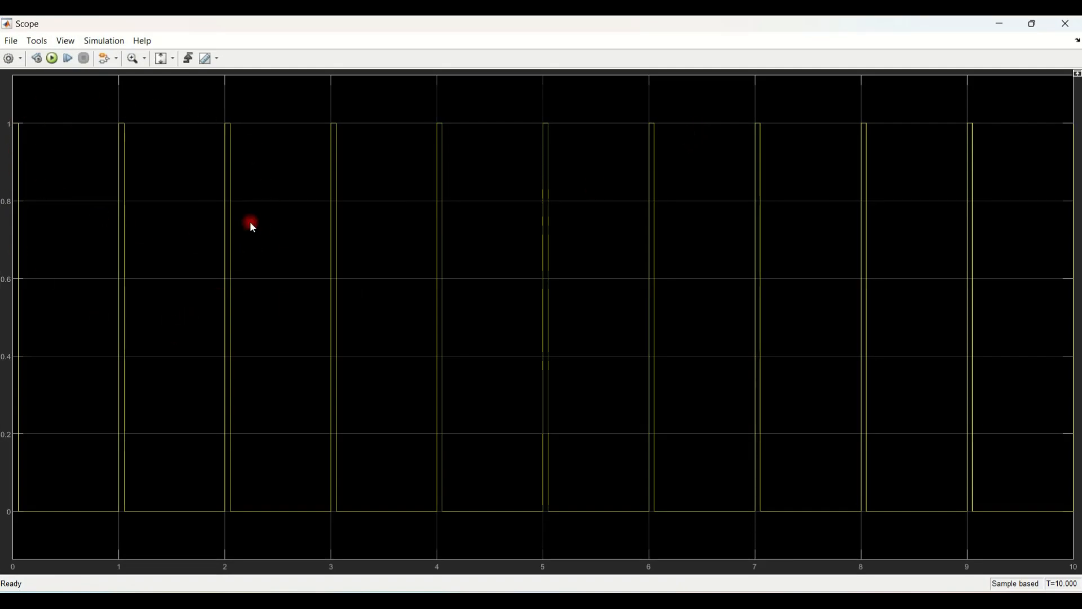
{"action": "left_click", "coordinate": [1034, 24]}
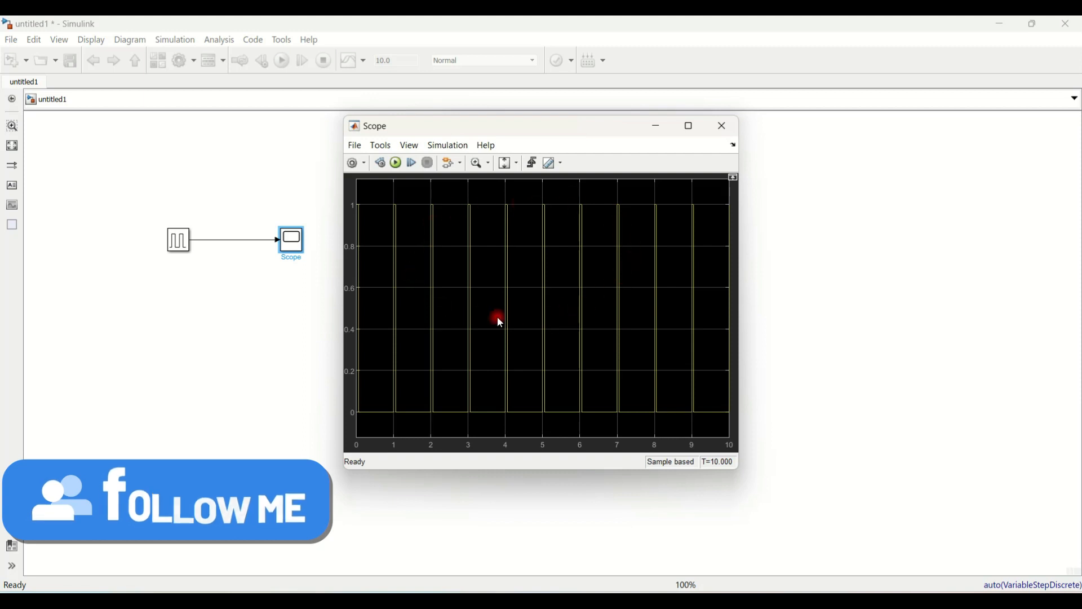
Scale both the X and Y axes of the Scope plot to fit the signal and inspect it enlarged
{"action": "left_click", "coordinate": [519, 166]}
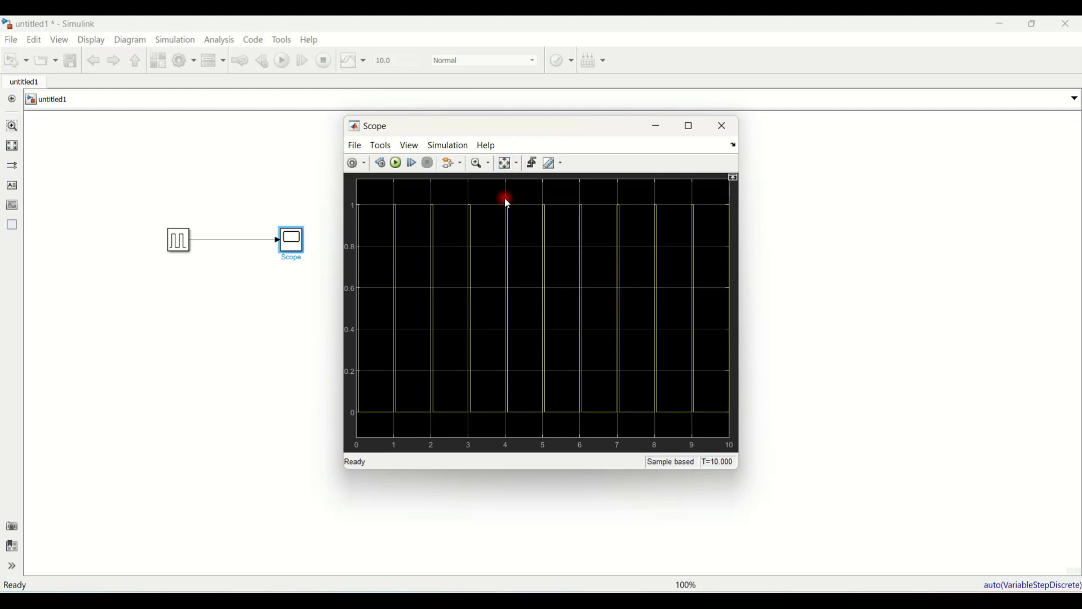
{"action": "left_click", "coordinate": [689, 125]}
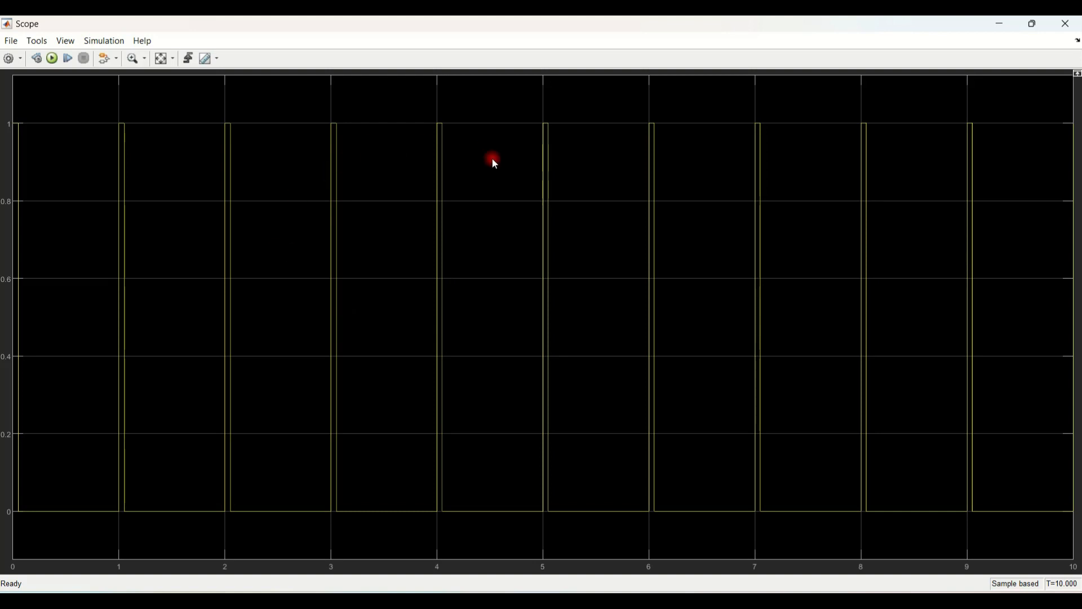
{"action": "left_click", "coordinate": [1032, 24]}
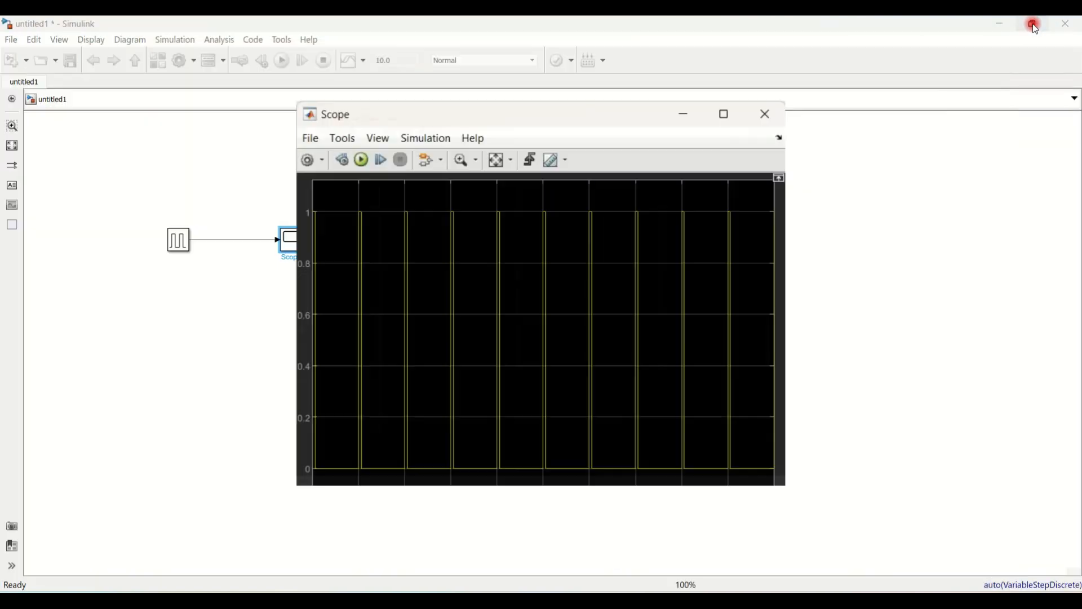